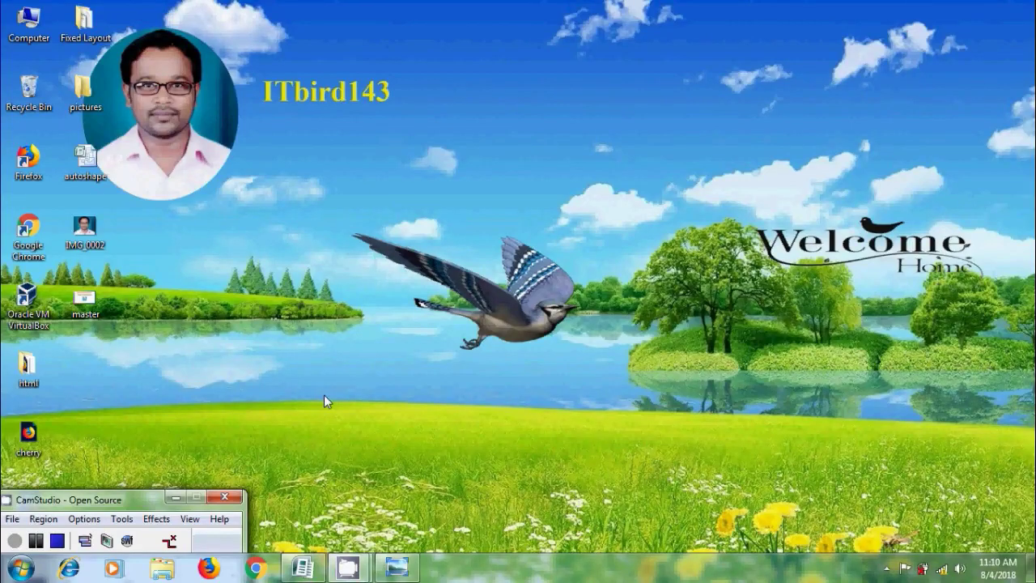
Step: View the tutorial title image in Windows Photo Viewer, then switch to the Publisher newsletter
left_click(397, 566)
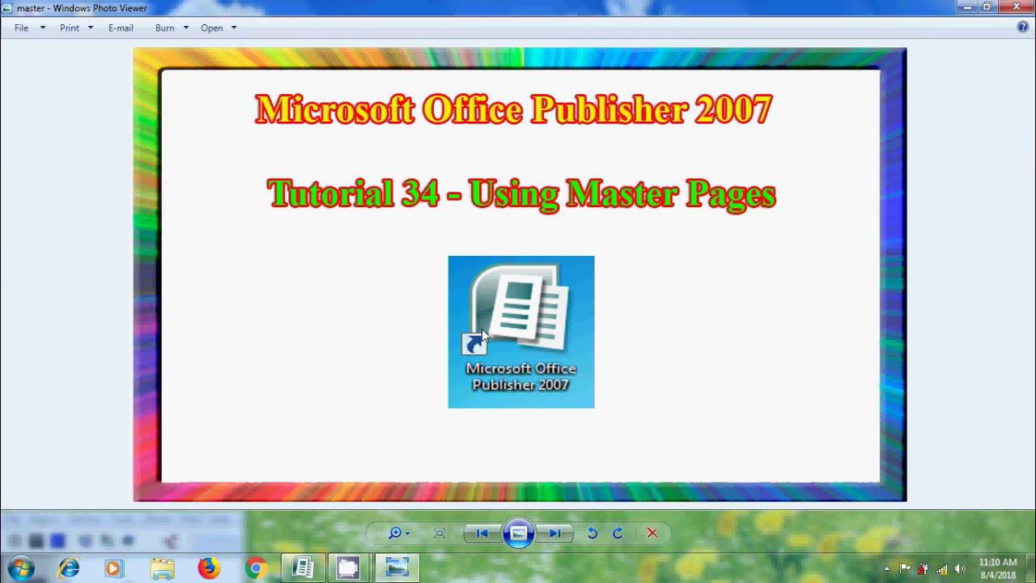
left_click(302, 566)
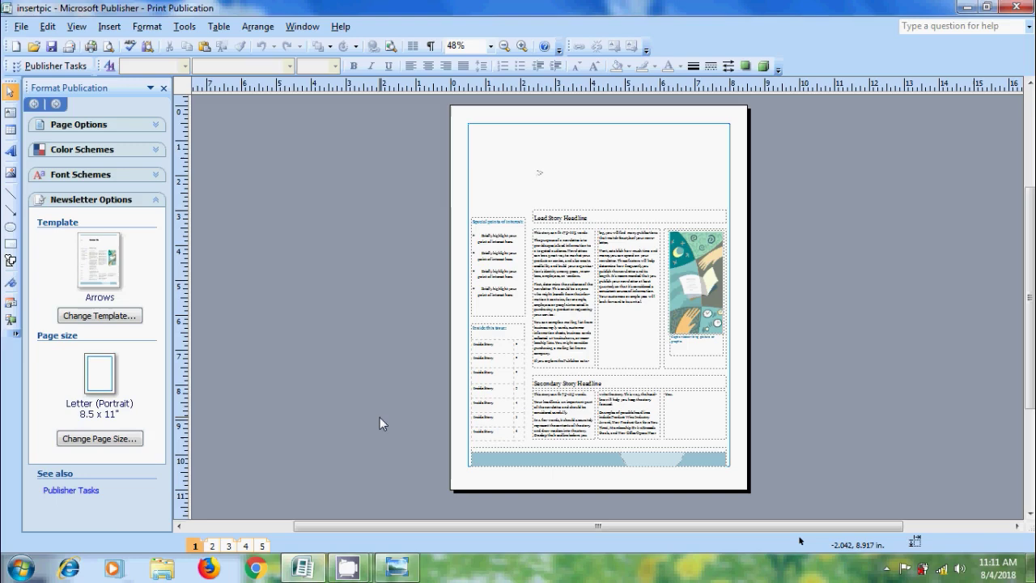
Step: Page through the 2–3 and 4–5 spreads, return to page 1, and bring up the View menu
left_click(213, 547)
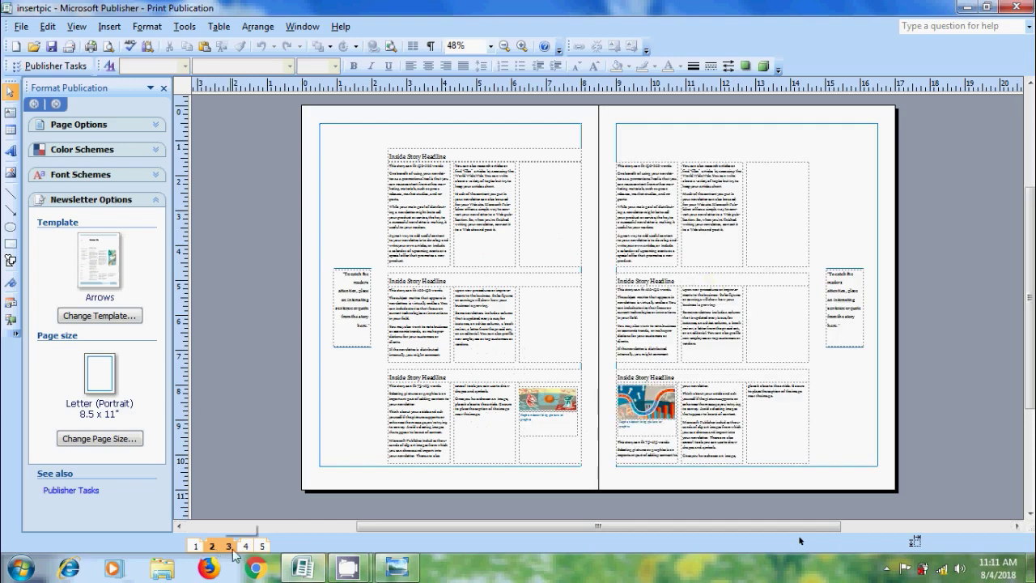
left_click(246, 547)
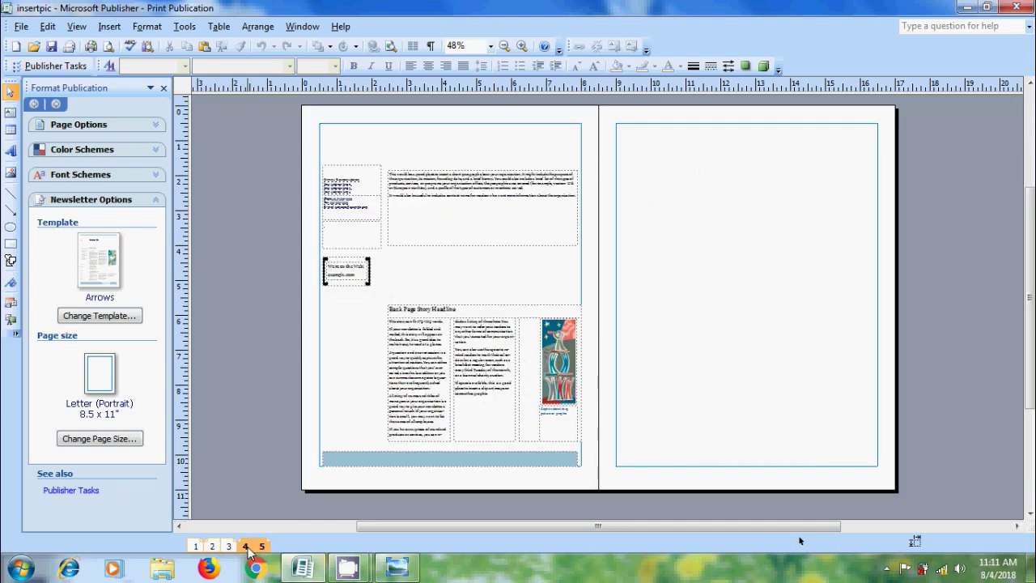
left_click(195, 547)
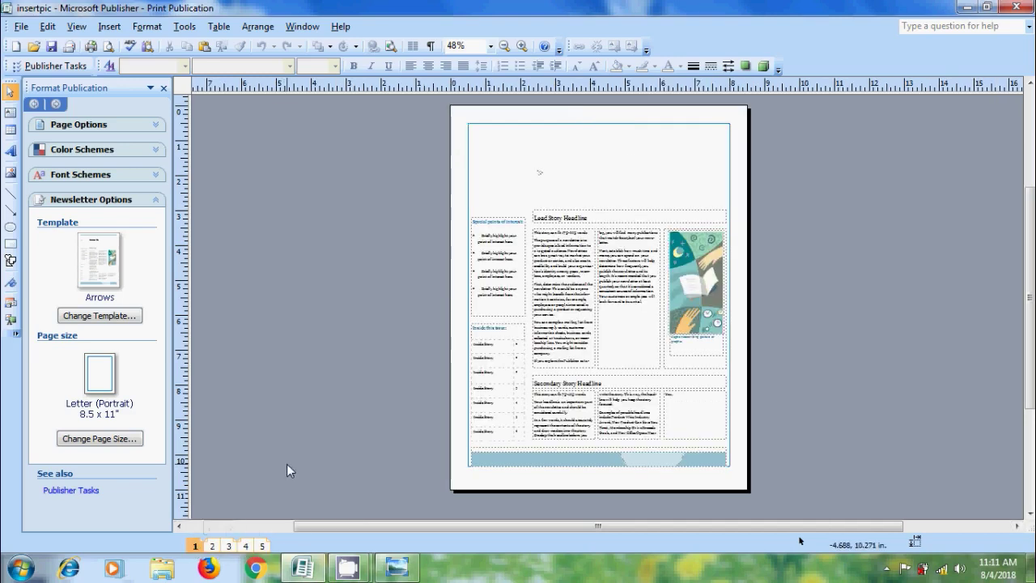
left_click(85, 29)
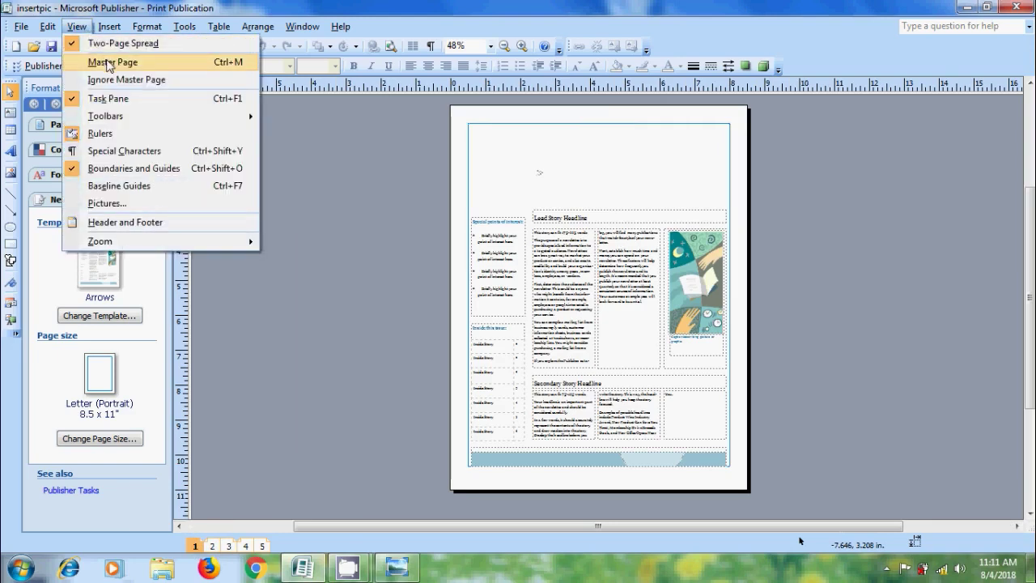
Step: Give Master A an address block, creator photo and bird logo banner, then close master view
left_click(108, 65)
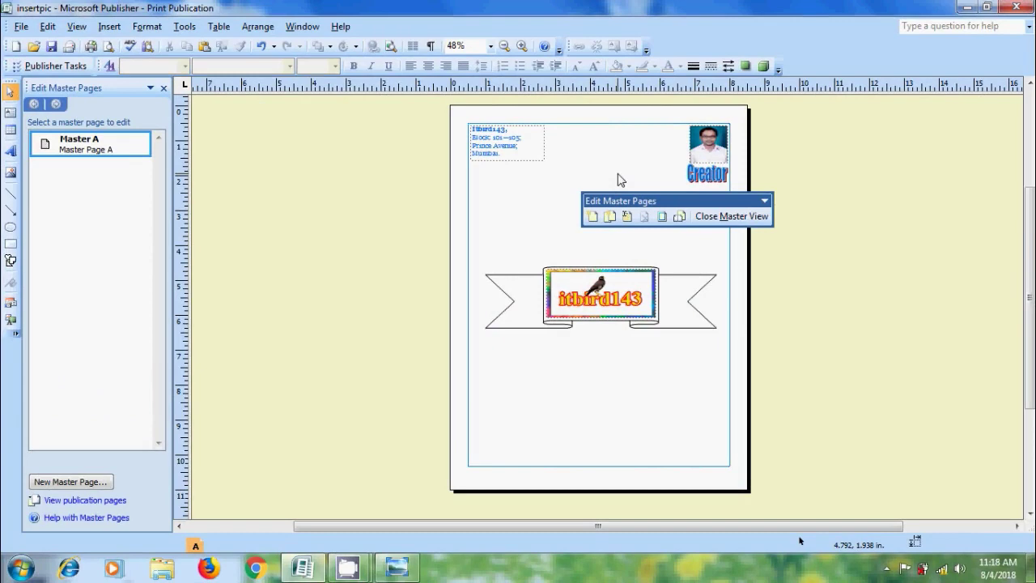
left_click(733, 216)
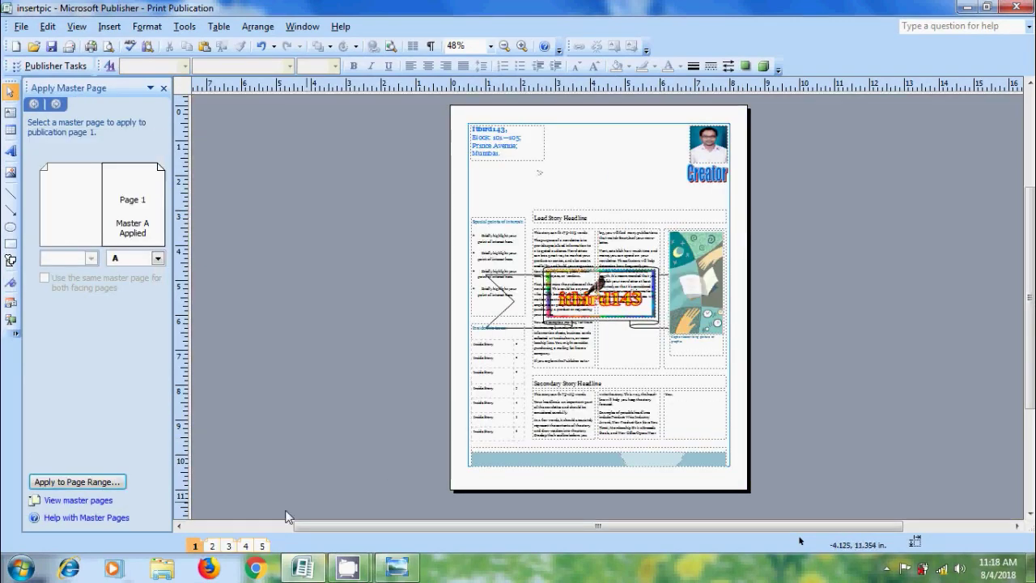
Step: Check the 2–3 and 4–5 spreads for Master A's elements, trying the page 5 banner
left_click(229, 547)
left_click(247, 547)
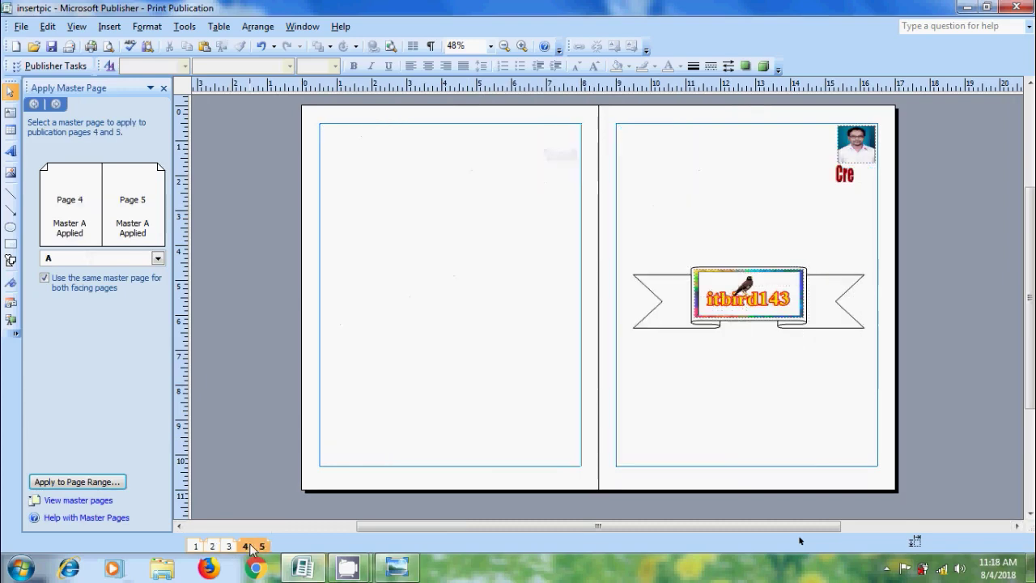
left_click(721, 301)
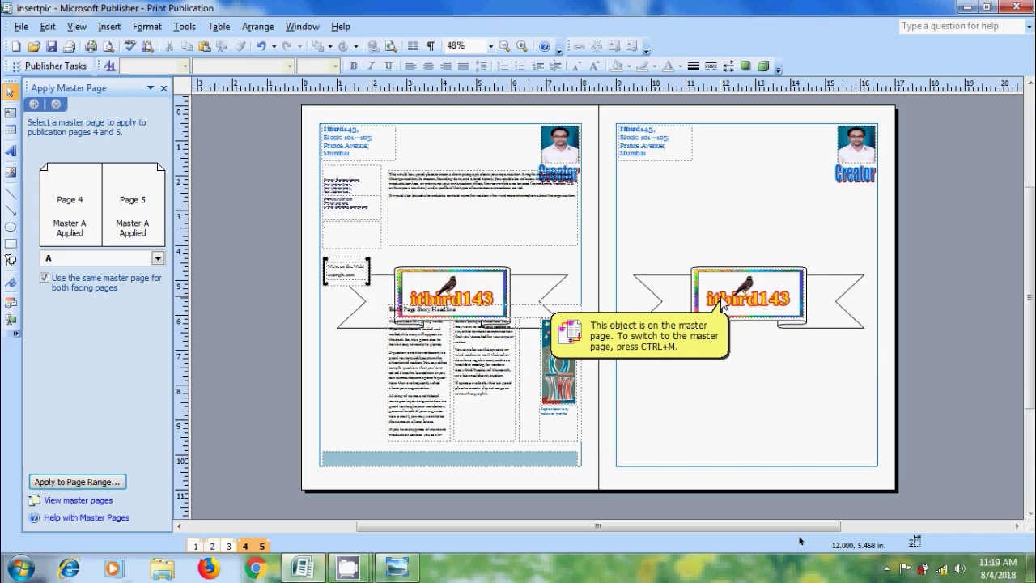
left_click(212, 546)
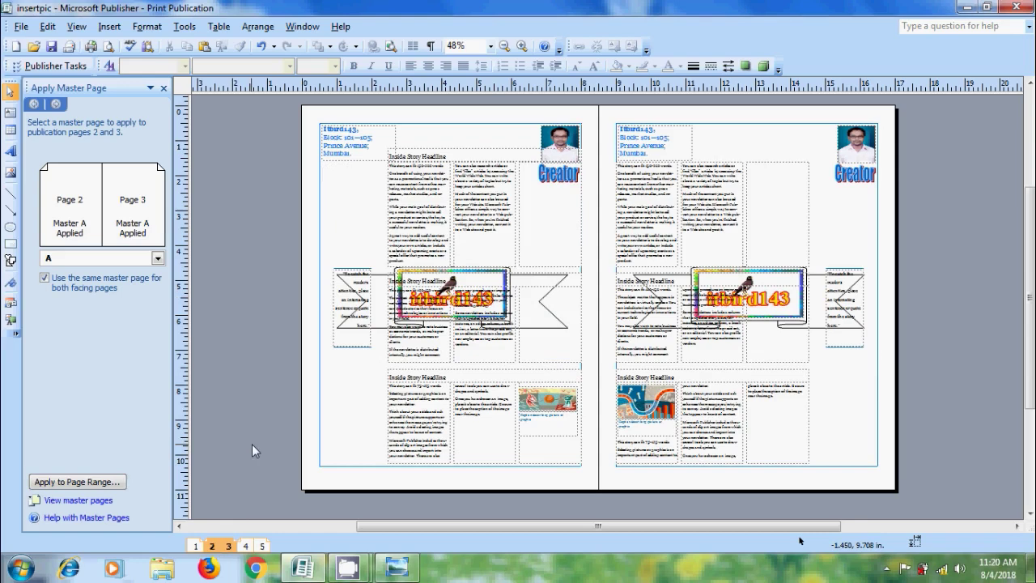
Step: Turn off Two-Page Spread and set page 2's master page to Ignore Master
left_click(78, 26)
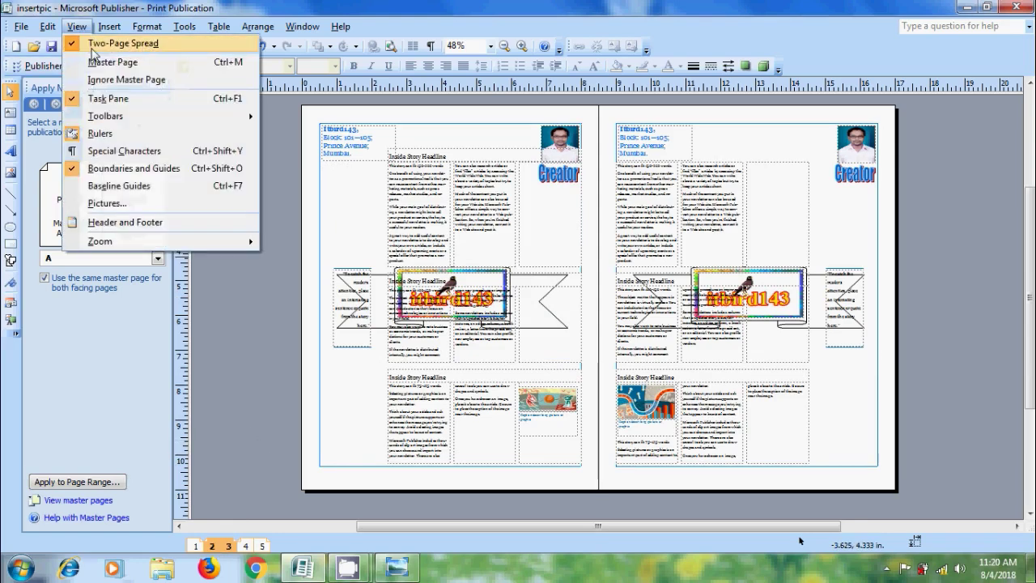
left_click(123, 44)
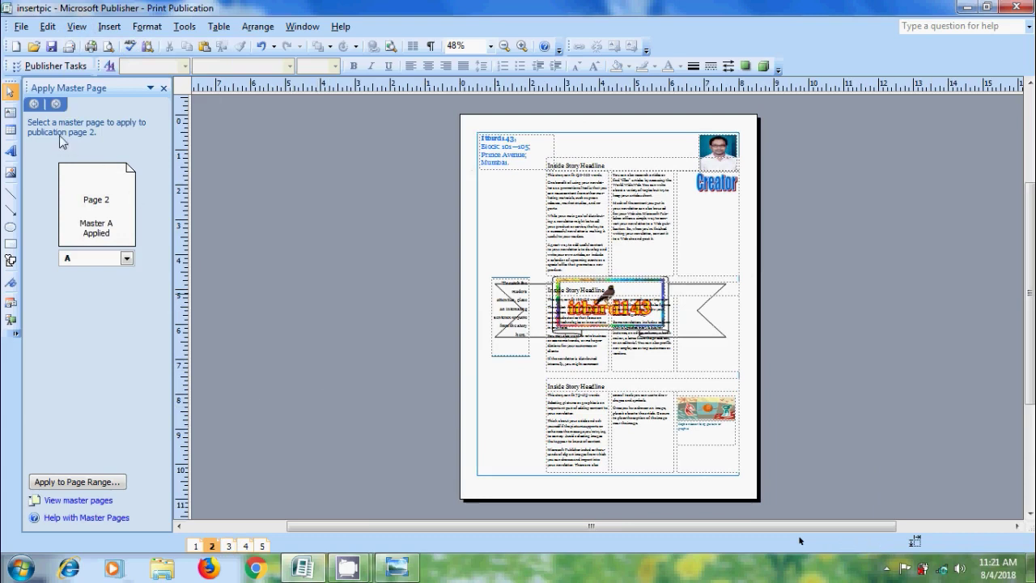
left_click(126, 258)
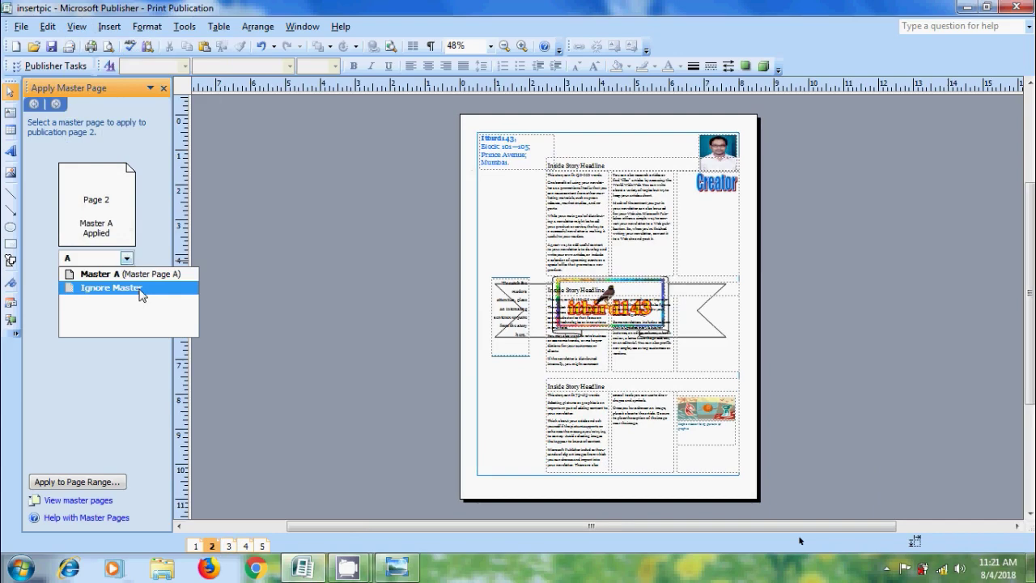
left_click(139, 289)
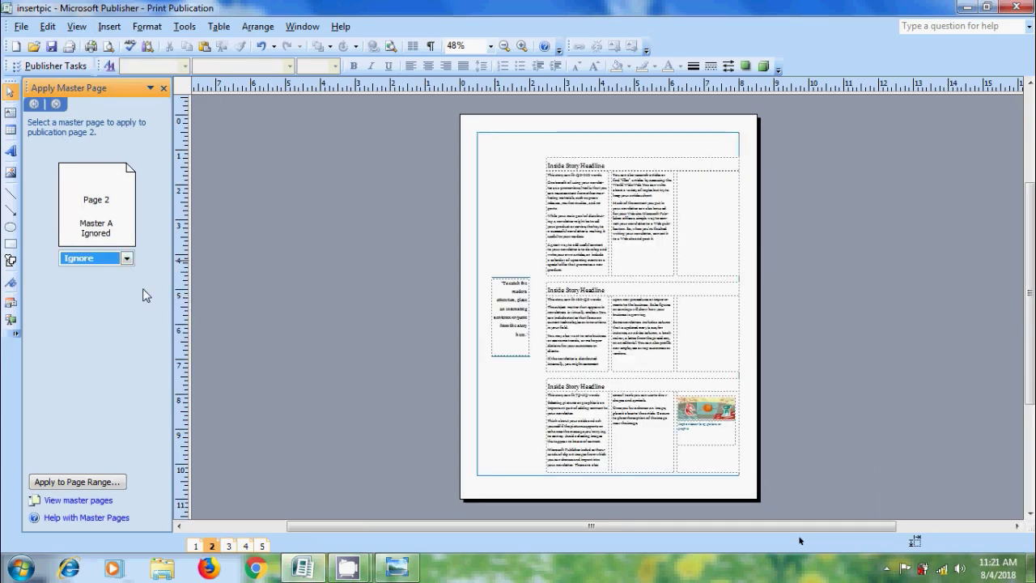
Step: Check pages 1, 4 and 5 still show Master A's address, photo and banner
left_click(195, 547)
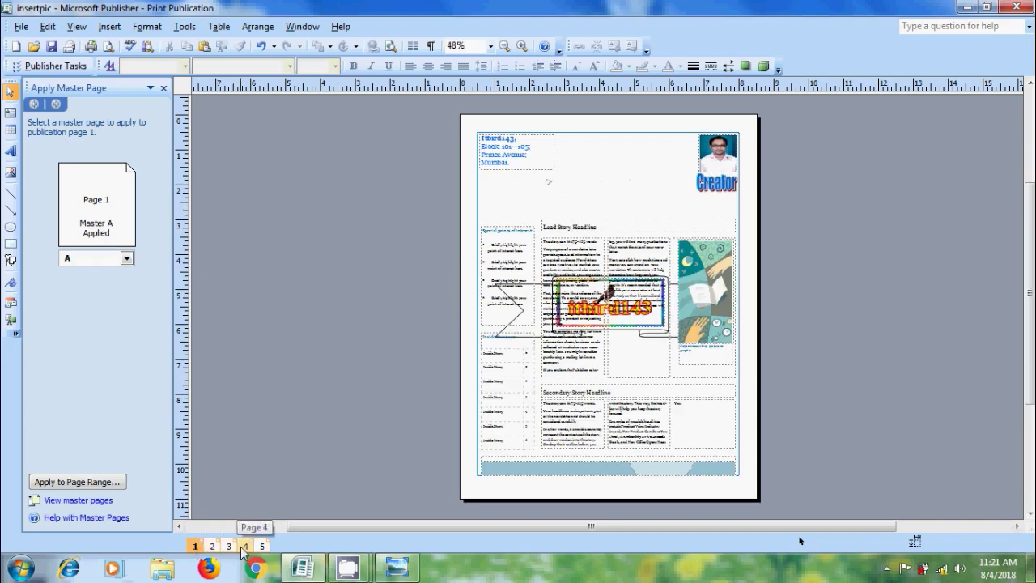
left_click(246, 546)
left_click(262, 547)
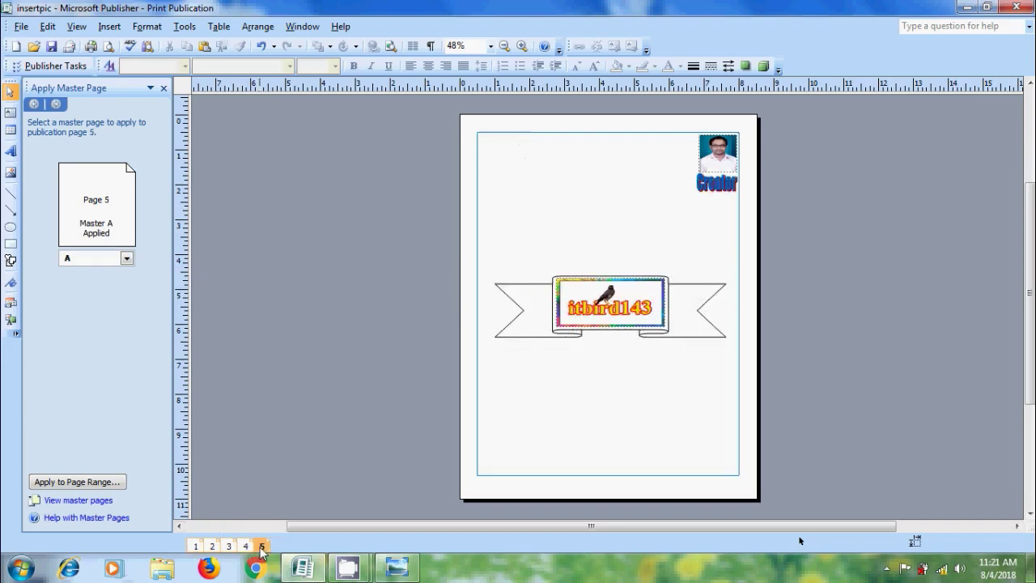
Step: Go back to page 2 and choose Master A in the Apply Master Page dropdown
left_click(213, 548)
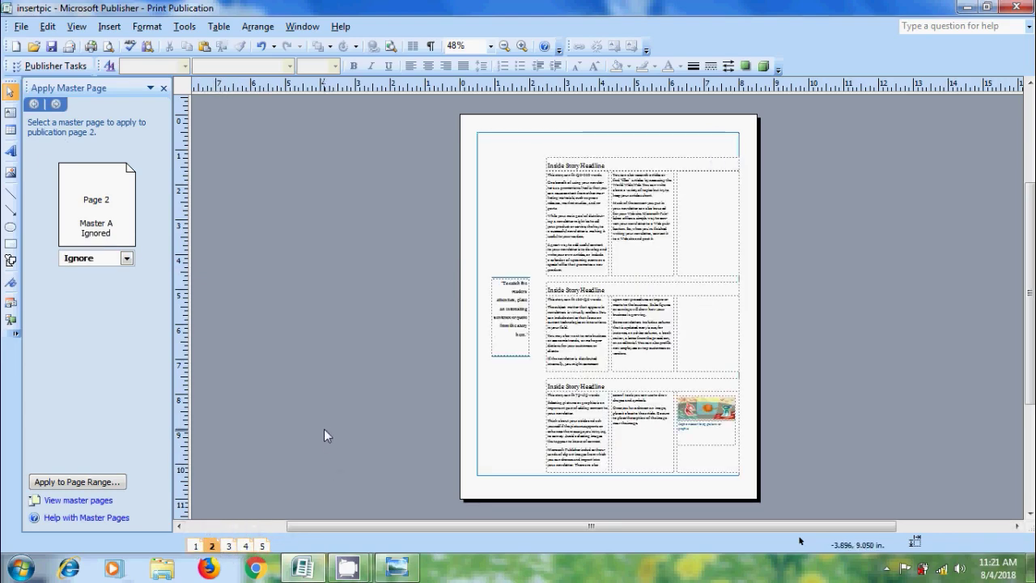
left_click(78, 27)
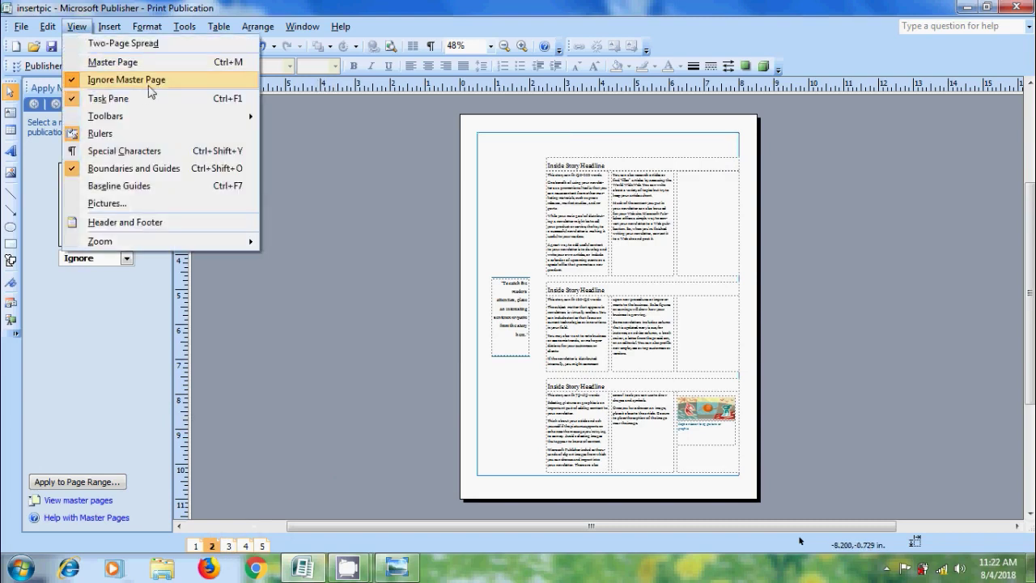
left_click(238, 304)
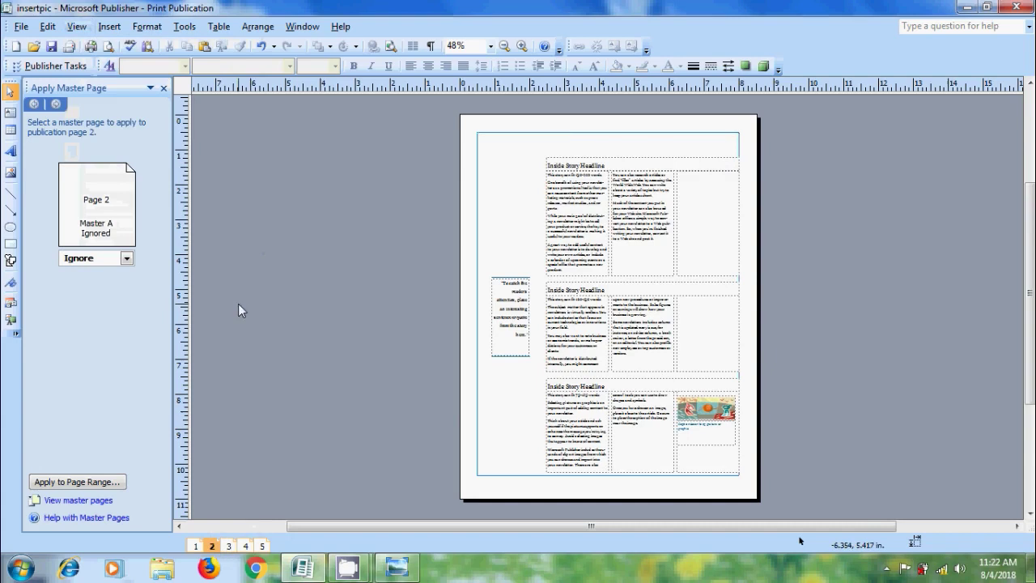
left_click(127, 259)
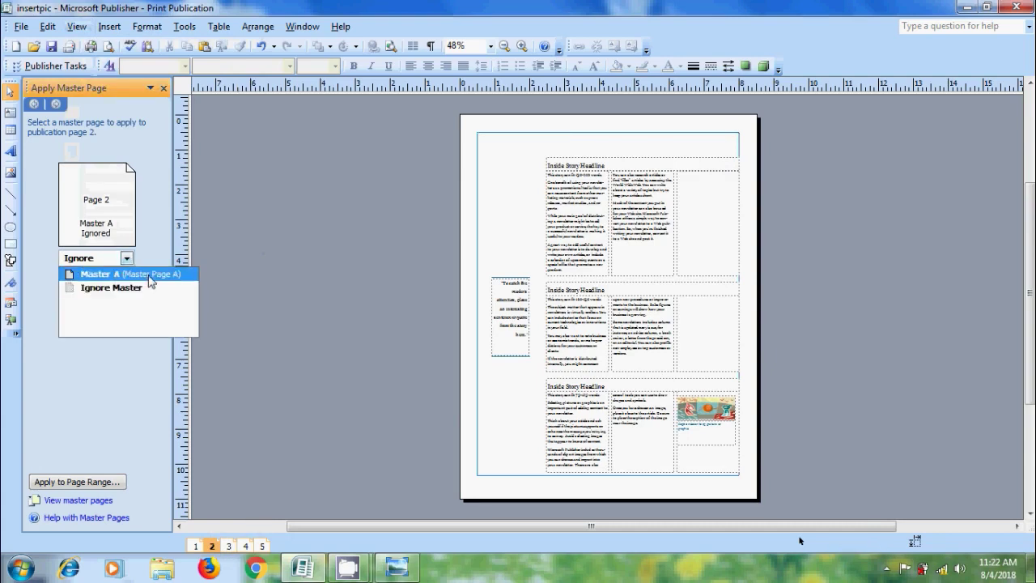
left_click(105, 273)
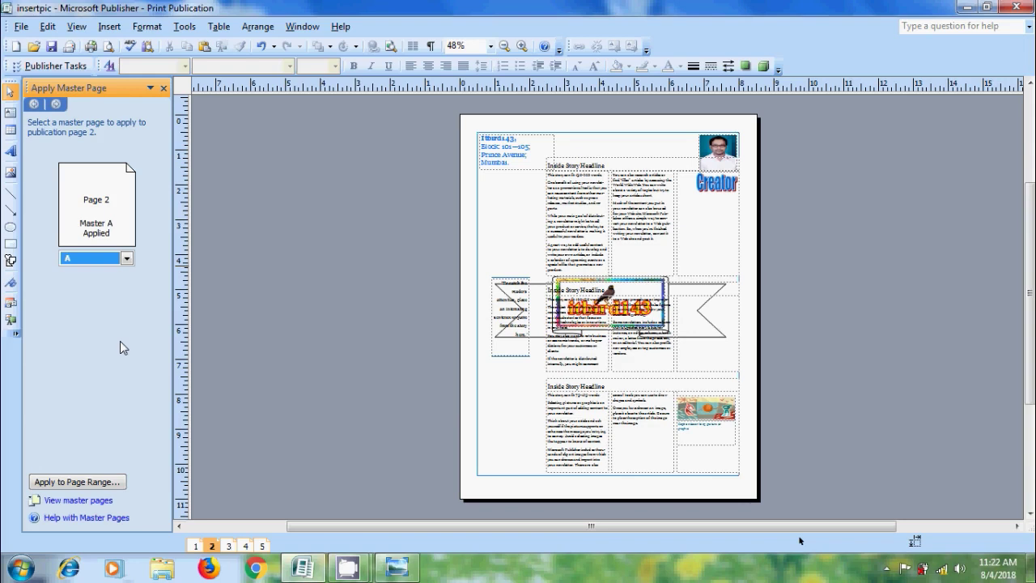
Step: Add a new master page with Page ID B and description 'Master Page B'
left_click(101, 501)
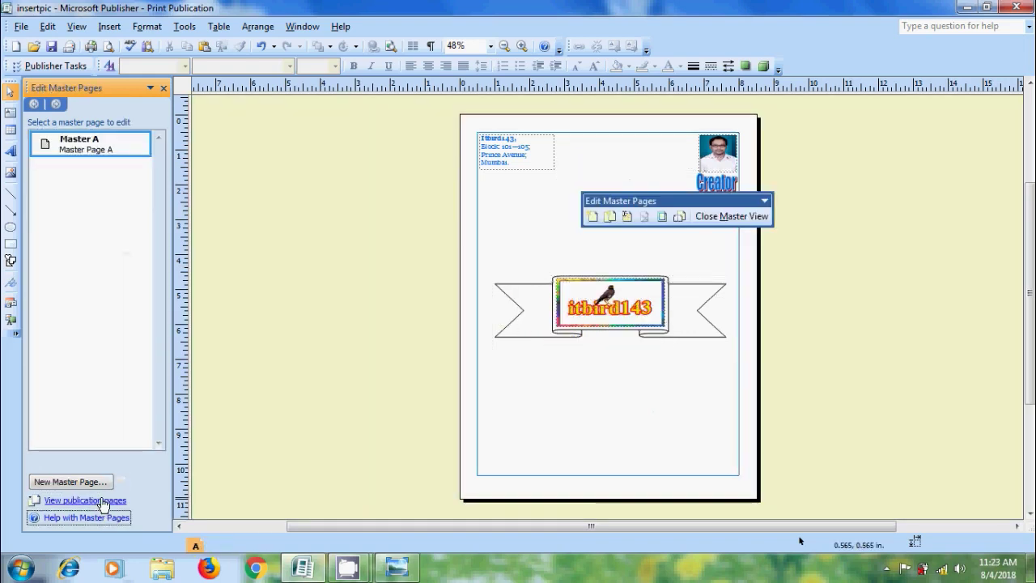
left_click(77, 29)
left_click(137, 293)
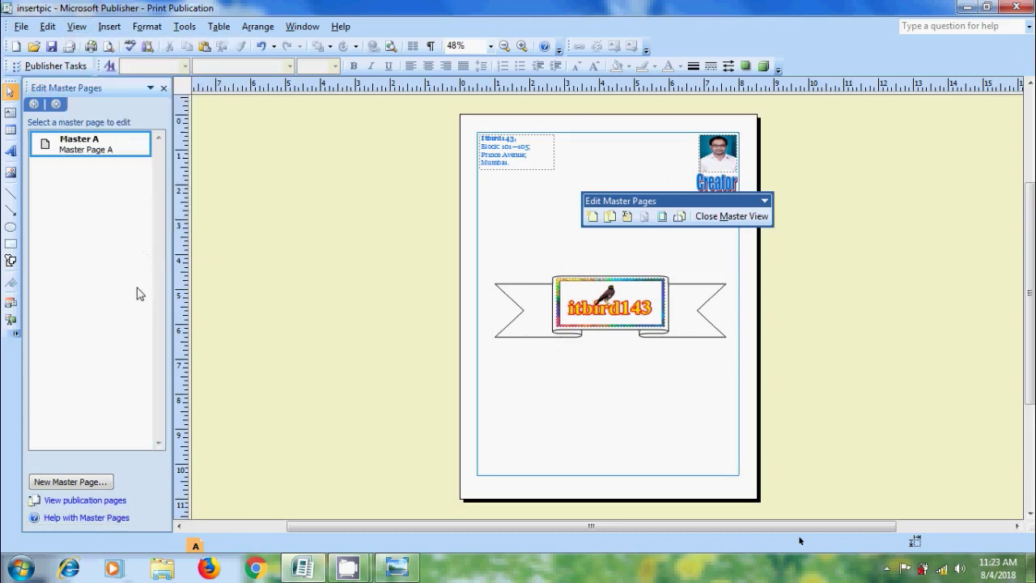
left_click(108, 483)
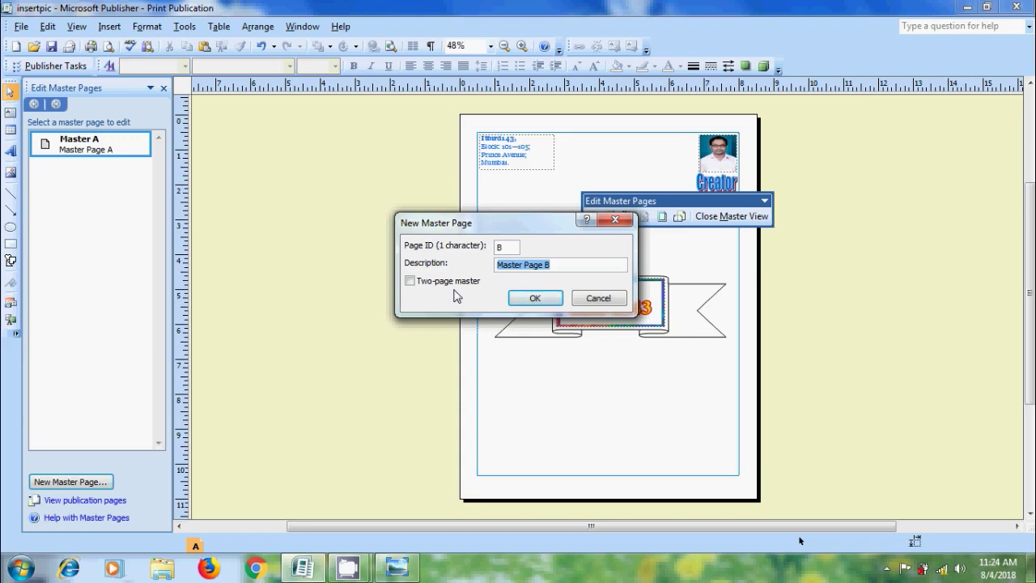
left_click(551, 299)
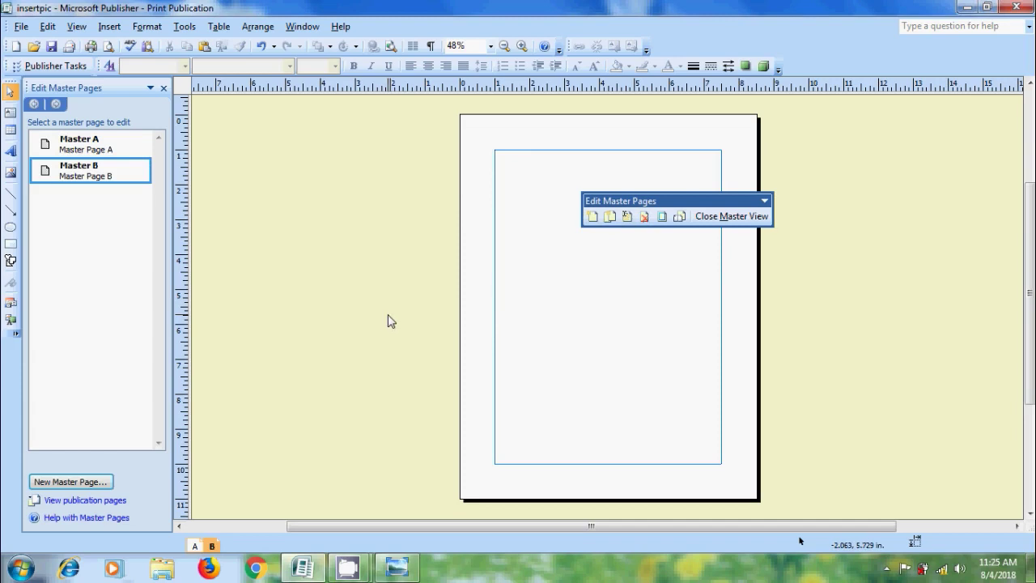
Step: Draw a Sun AutoShape on Master B, sized 2.5 by 2.125 inches
left_click(11, 260)
mouse_move(129, 311)
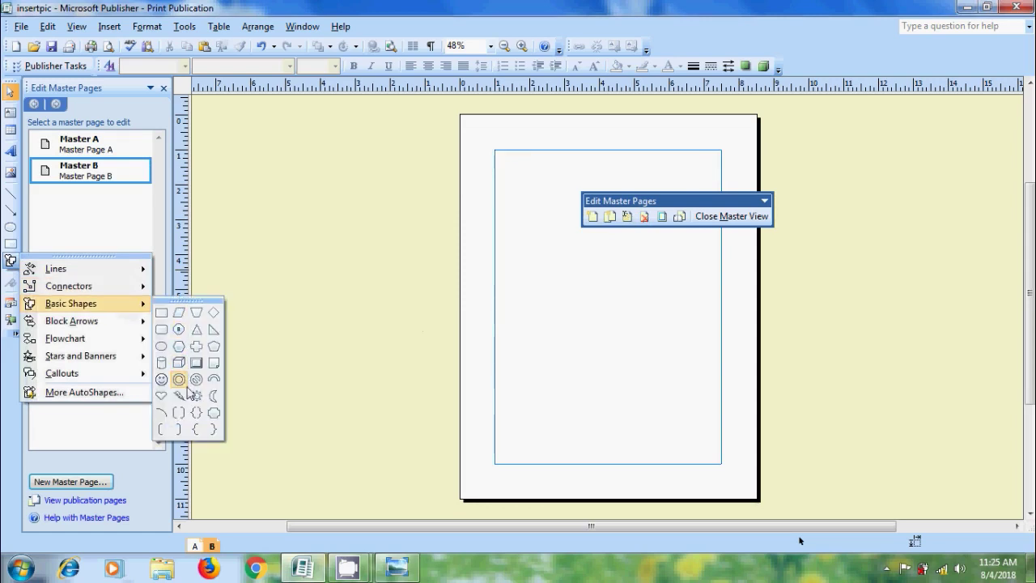
left_click(196, 392)
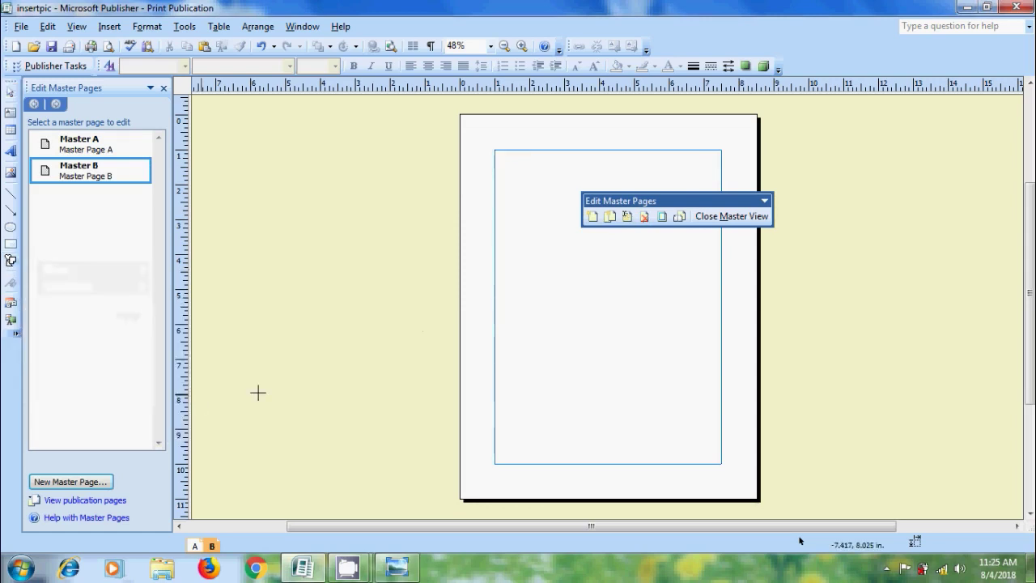
left_click(568, 302)
left_click_drag(604, 337, 604, 281)
Step: Fill the sun with a two-colour gradient starting from yellow
double_click(604, 281)
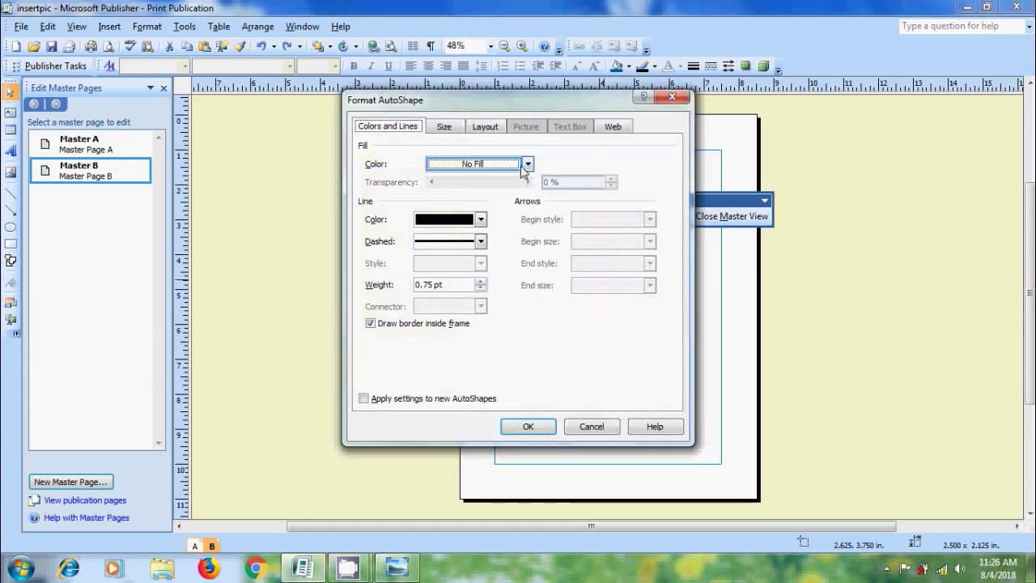
left_click(527, 164)
left_click(496, 265)
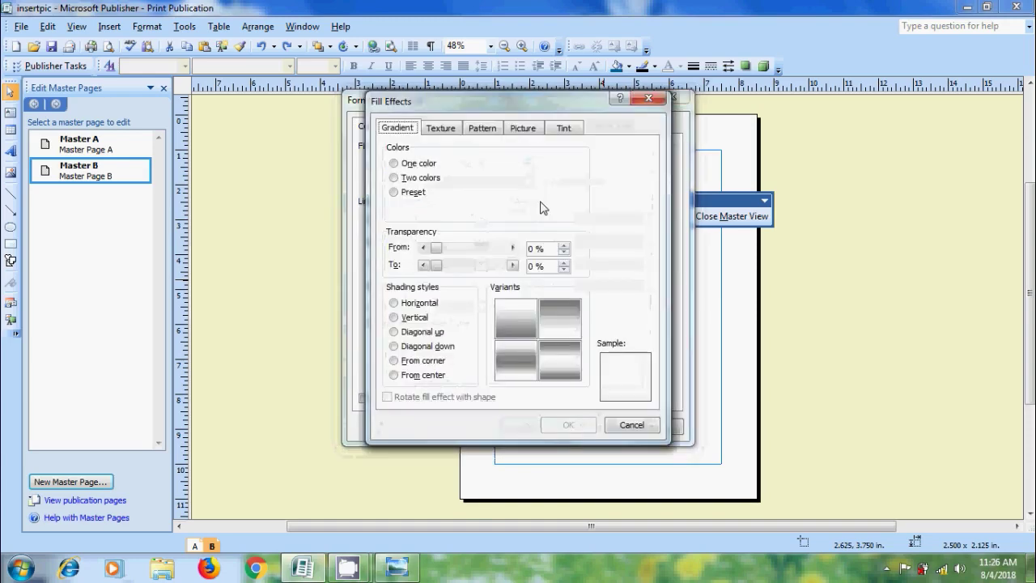
left_click(433, 179)
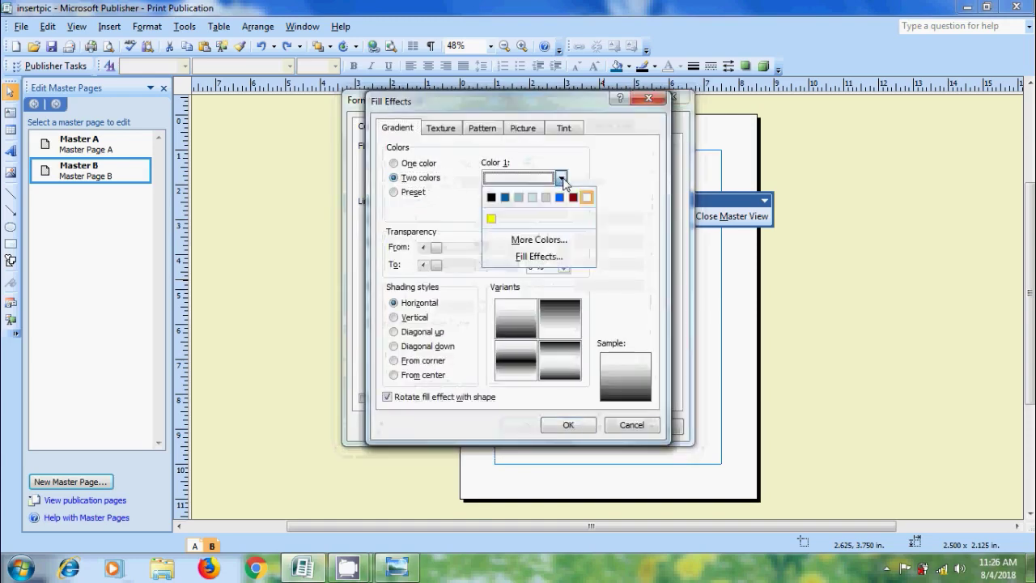
left_click(490, 218)
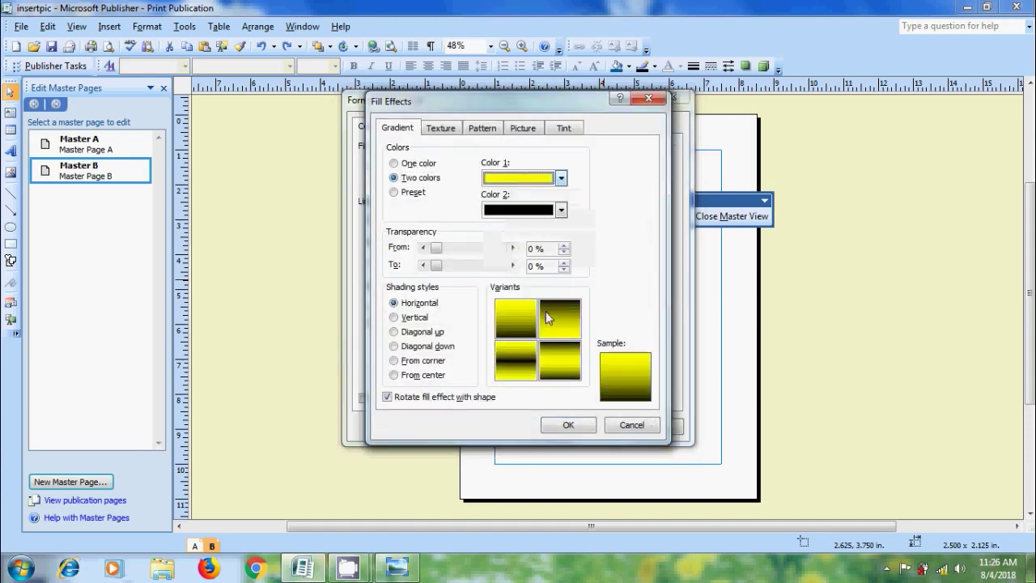
left_click(573, 425)
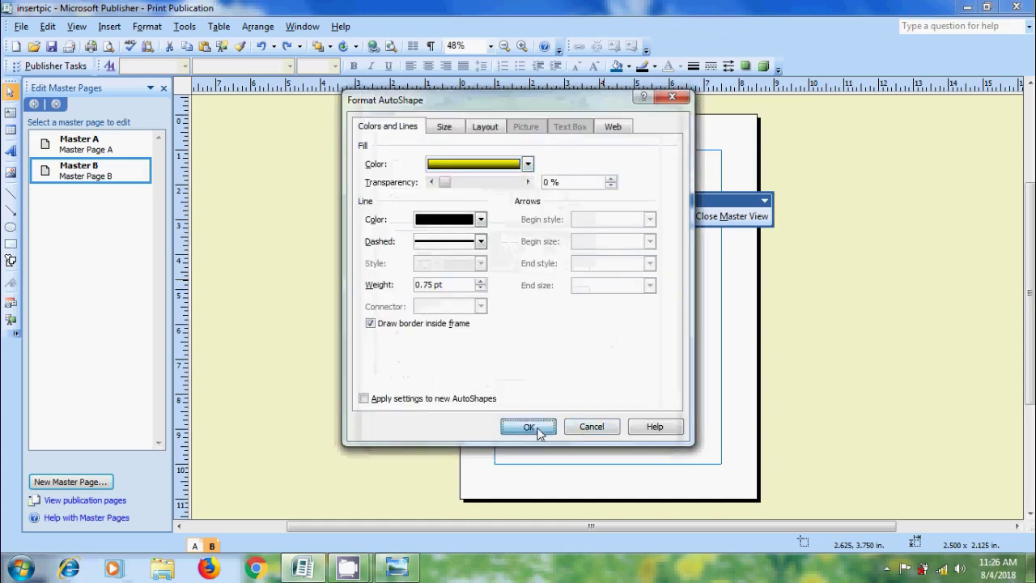
left_click(536, 430)
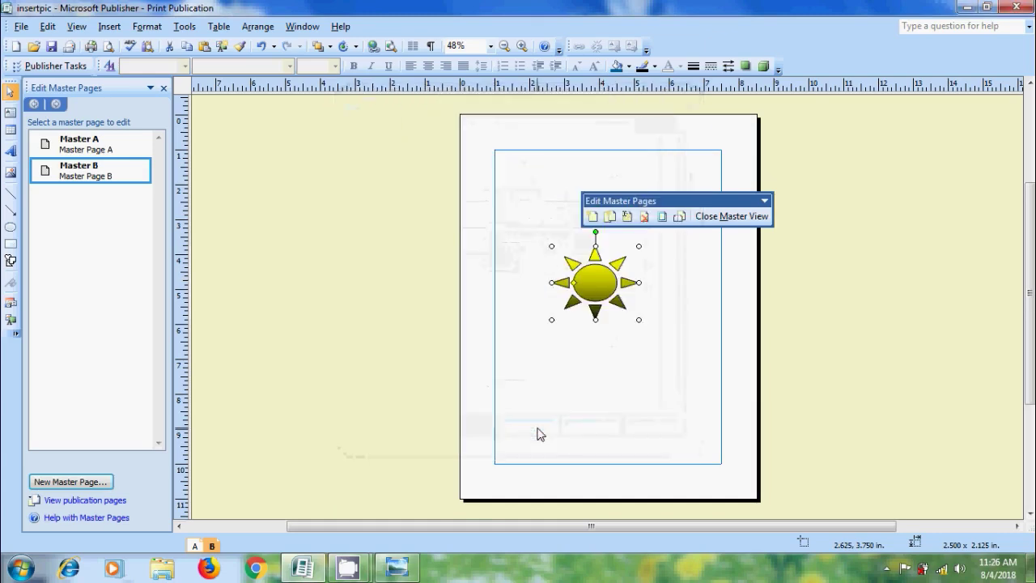
Step: Close master view and look over pages 3, 4 and 5
left_click(726, 216)
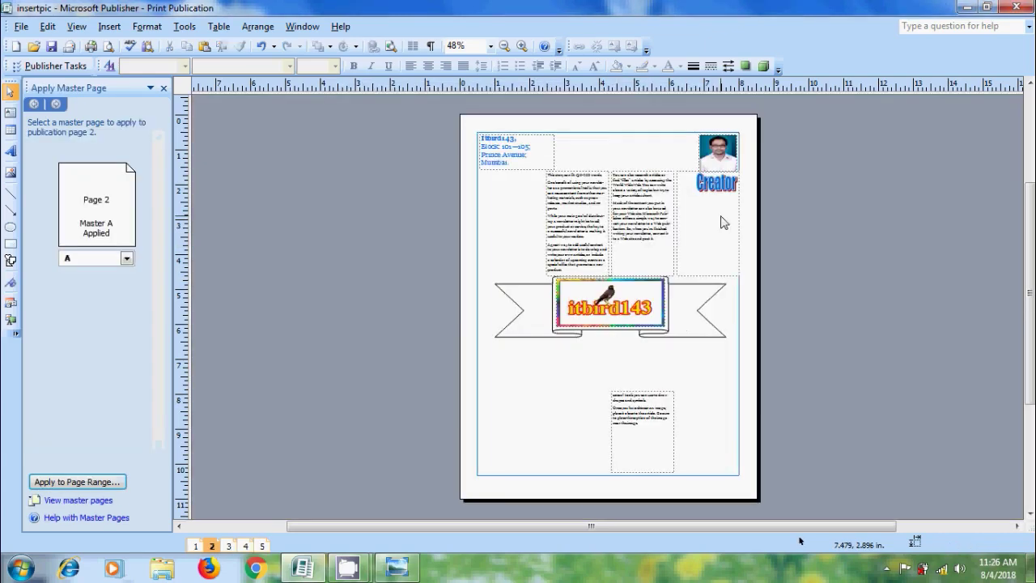
left_click(236, 548)
left_click(246, 547)
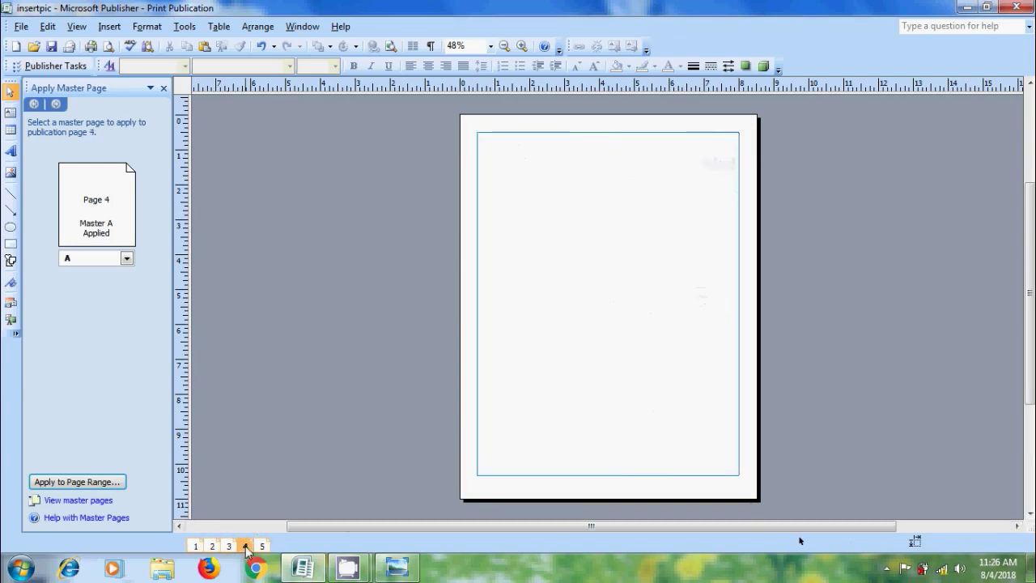
left_click(262, 546)
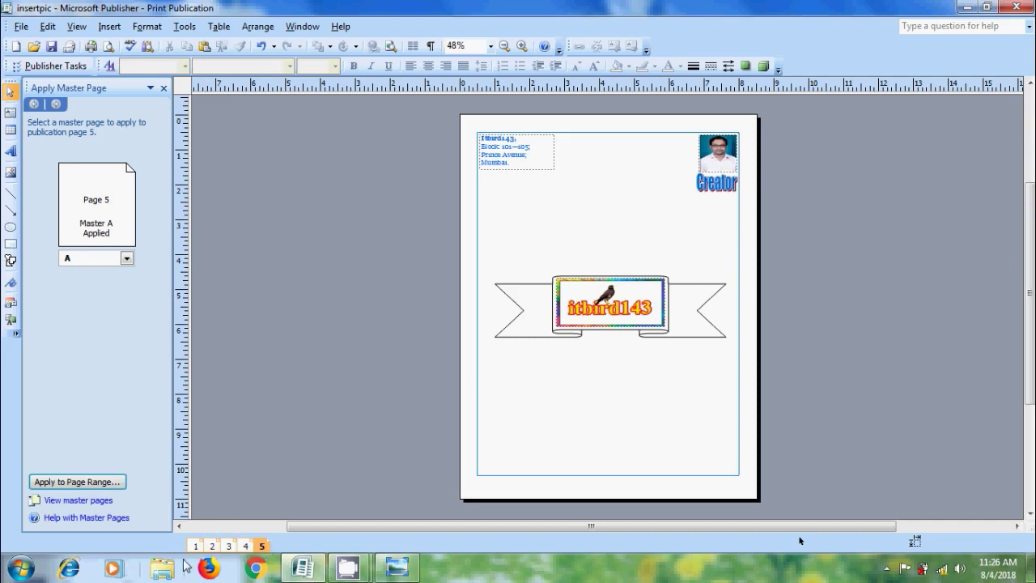
Step: Apply Master B to page 3 from the Apply Master Page dropdown
left_click(229, 546)
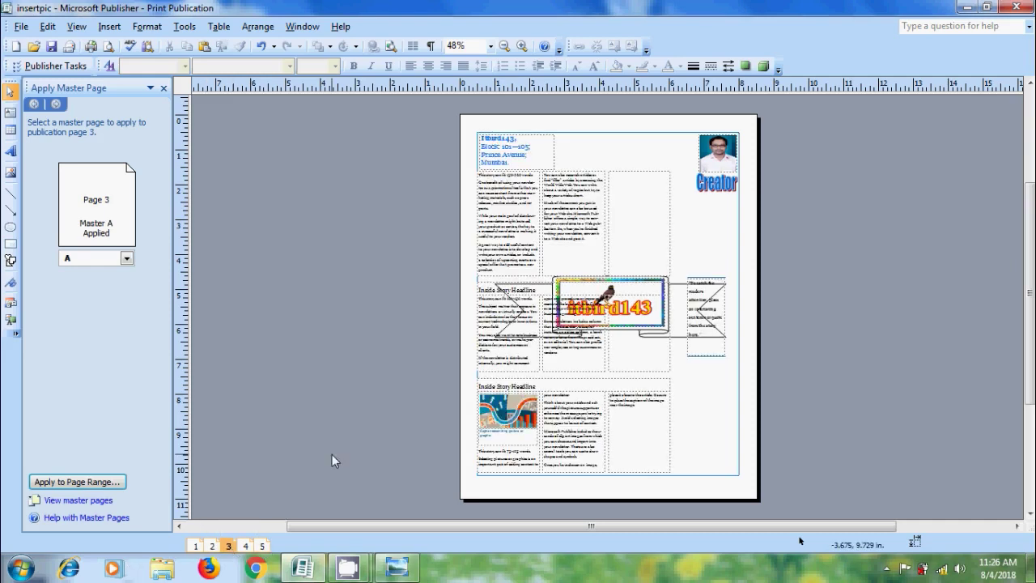
left_click(128, 258)
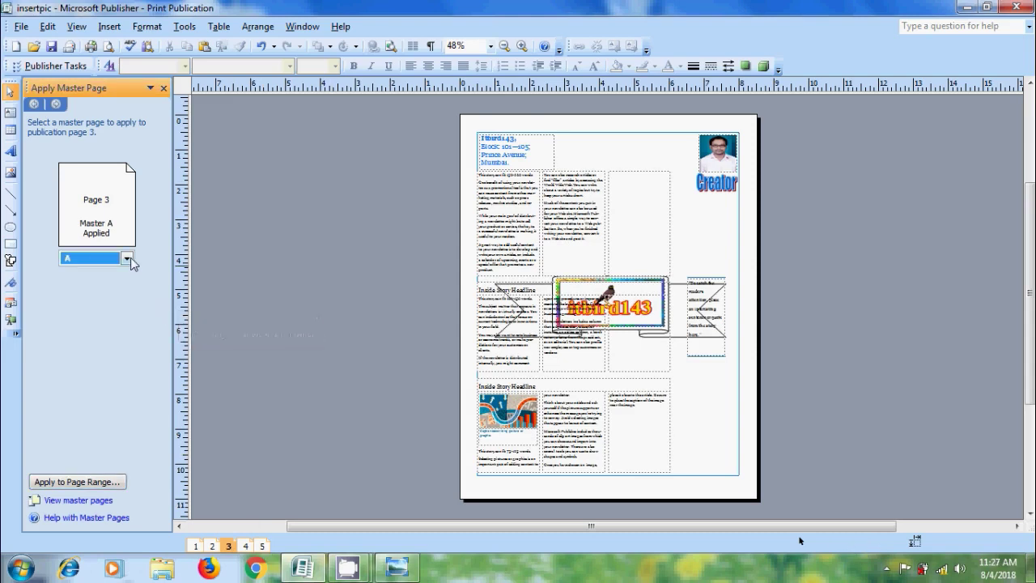
left_click(128, 258)
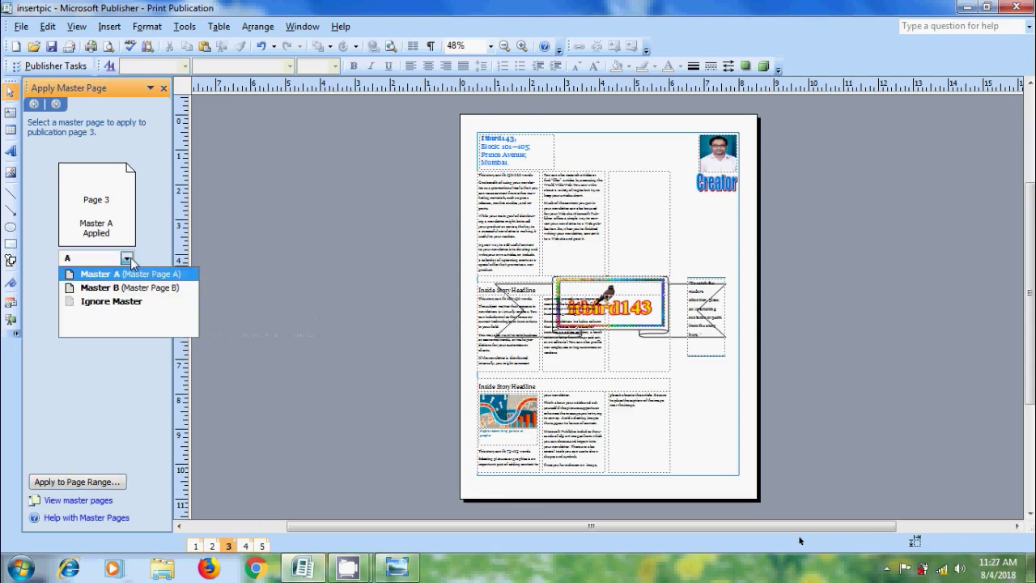
left_click(160, 292)
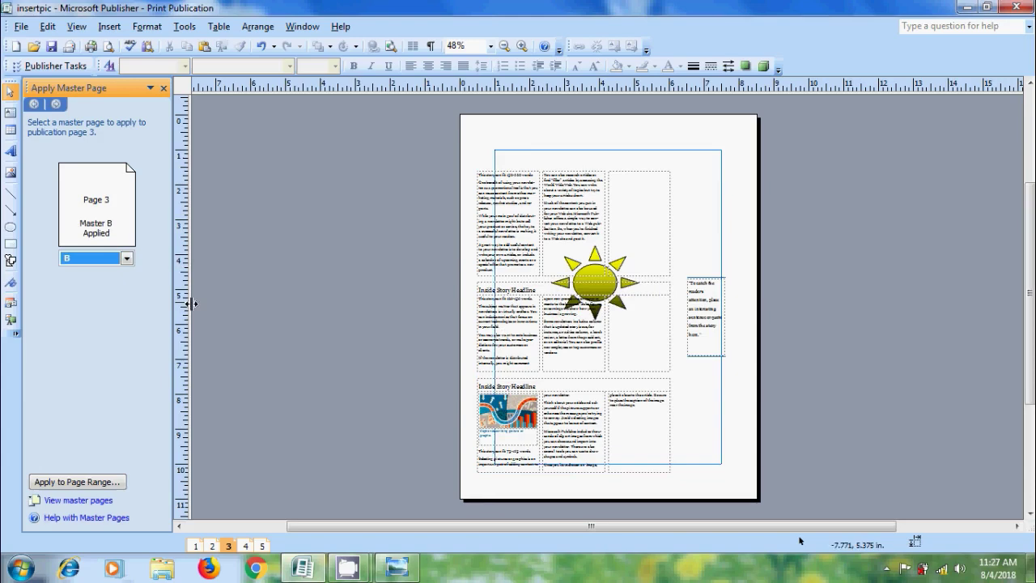
Step: Check pages 2 through 5, ending back on page 3 with the sun
left_click(212, 546)
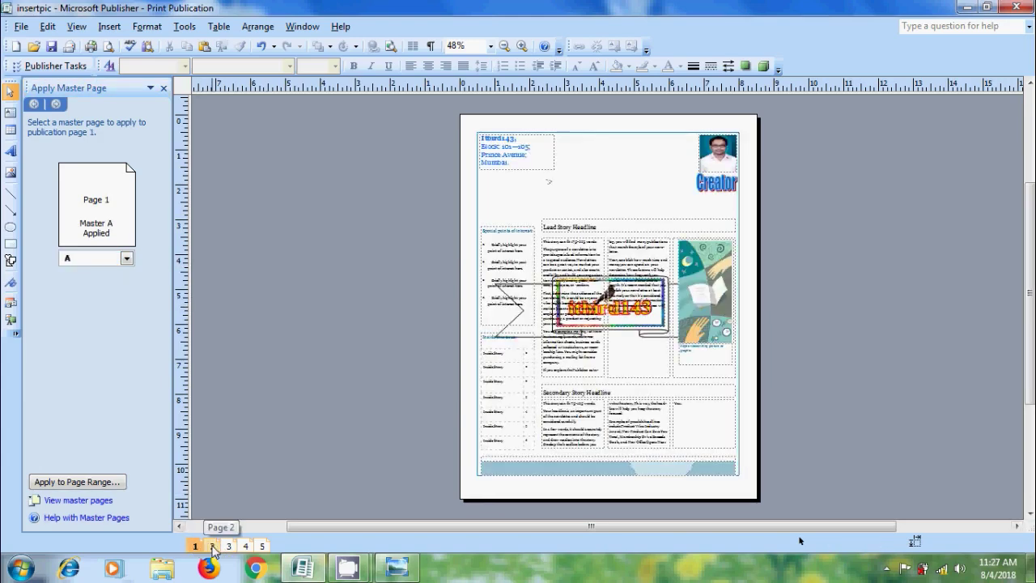
left_click(229, 545)
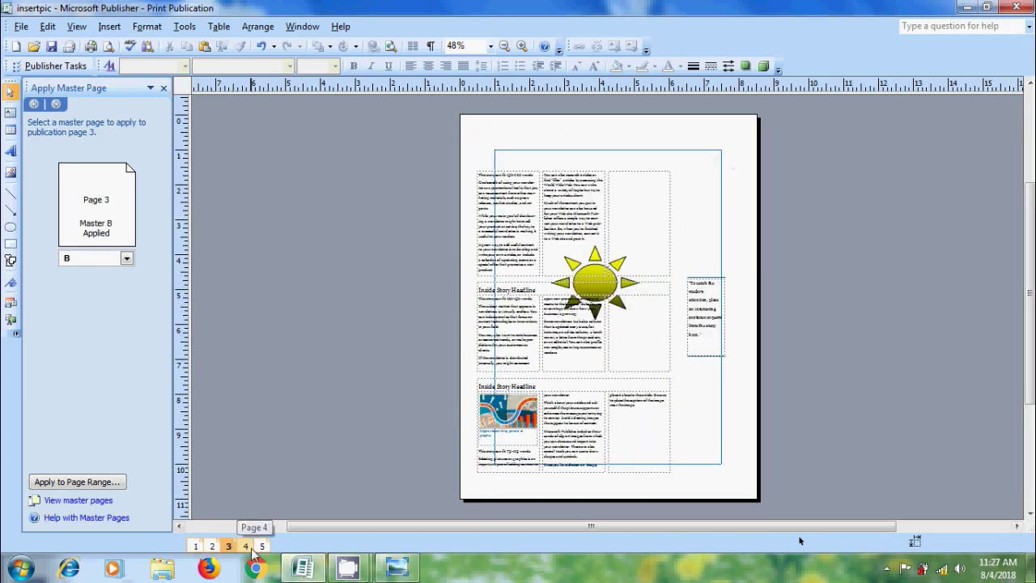
left_click(246, 546)
left_click(261, 546)
left_click(229, 545)
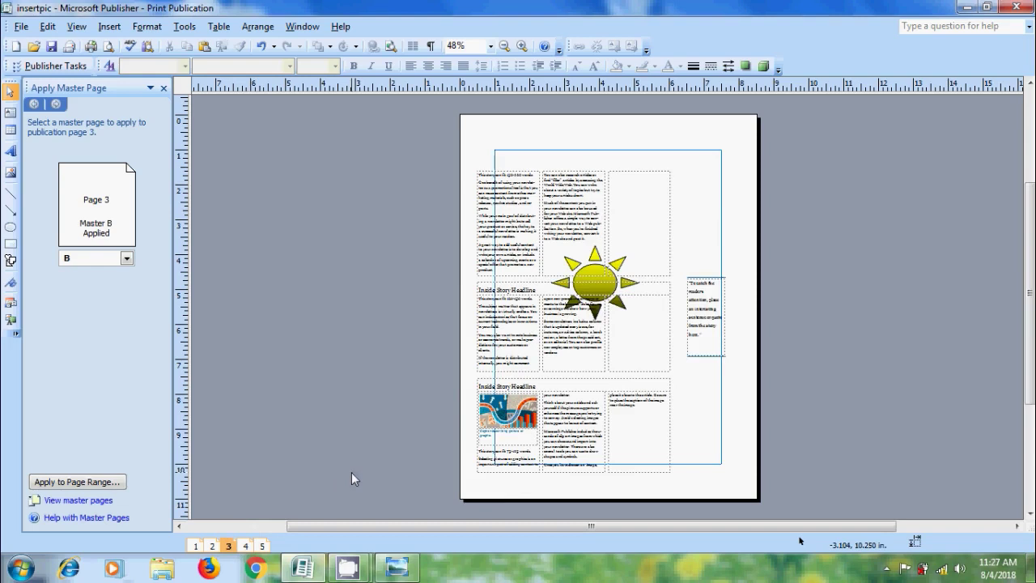
left_click(119, 483)
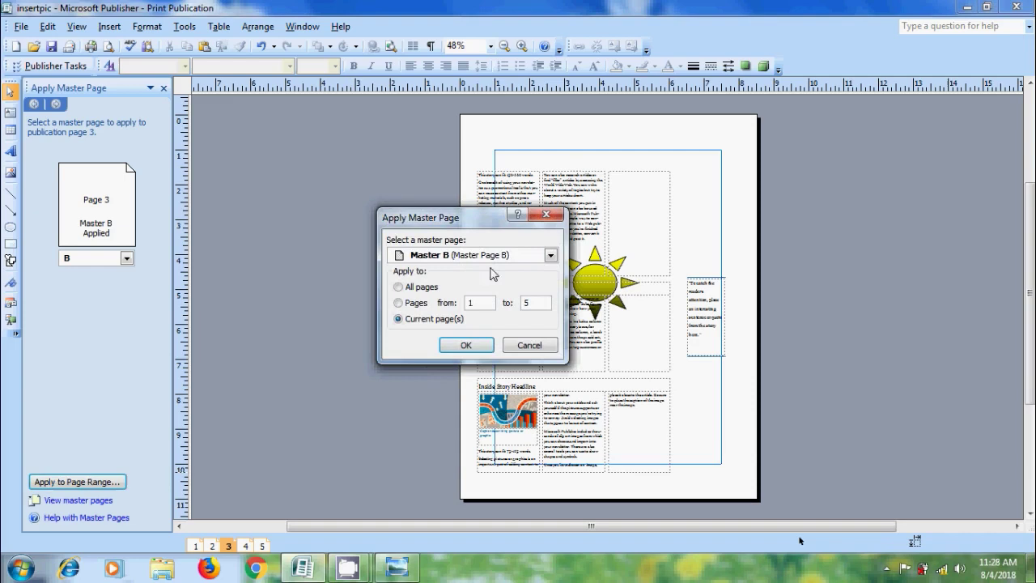
left_click(551, 256)
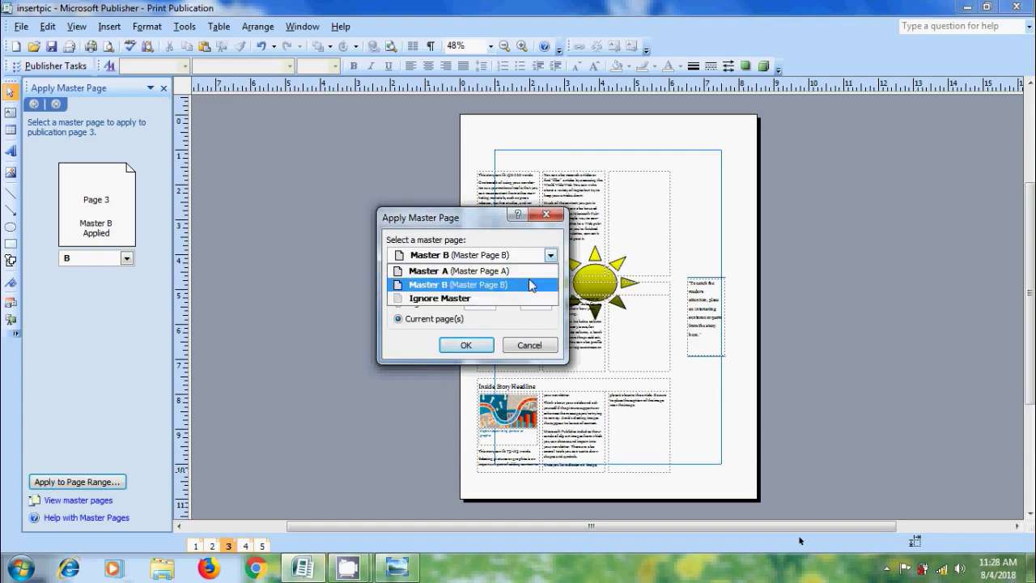
left_click(528, 286)
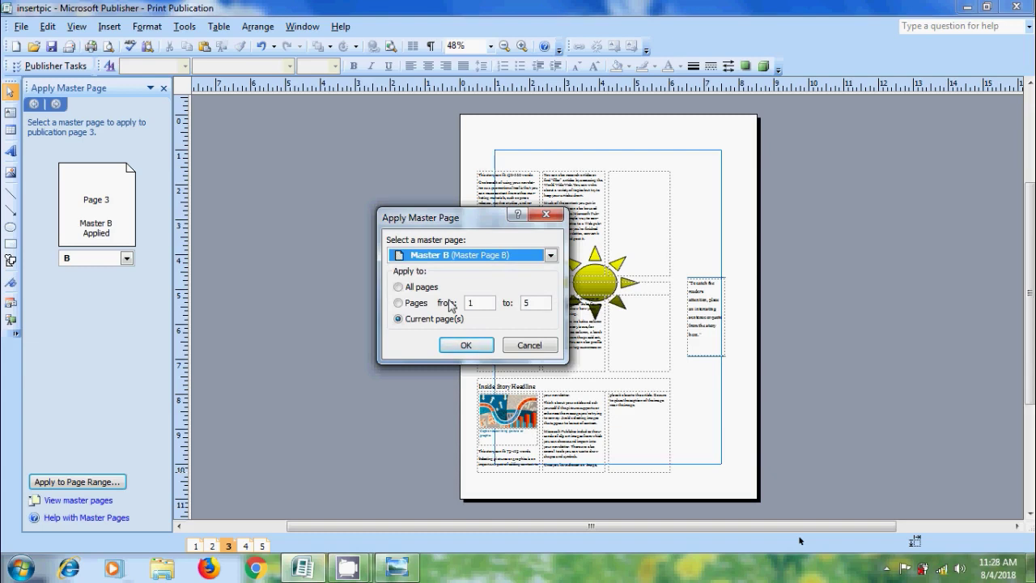
left_click(465, 345)
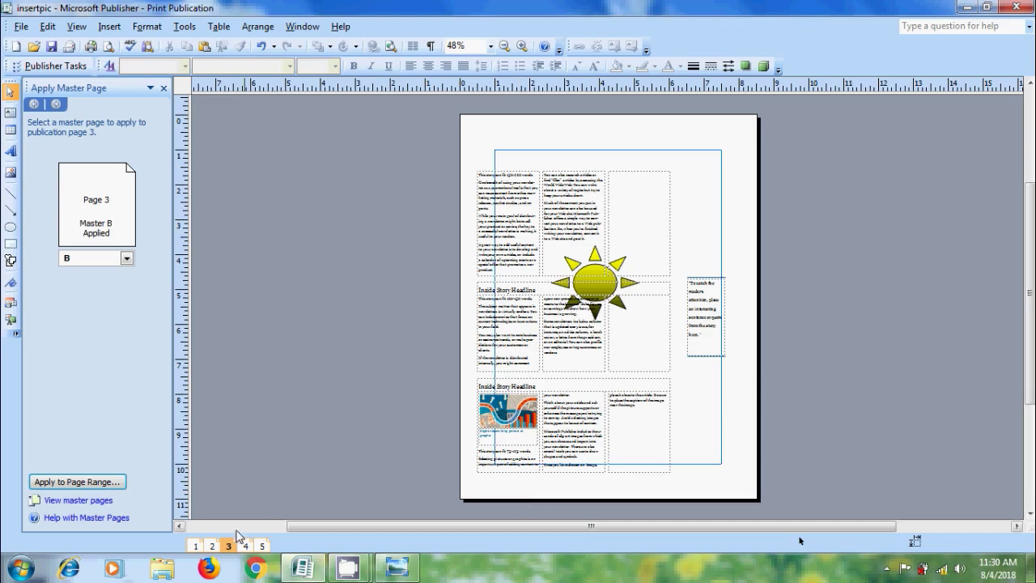
Step: Move page 1's itbird143 banner to Master Page A via Arrange > Send to Master Page
left_click(195, 546)
left_click(720, 284)
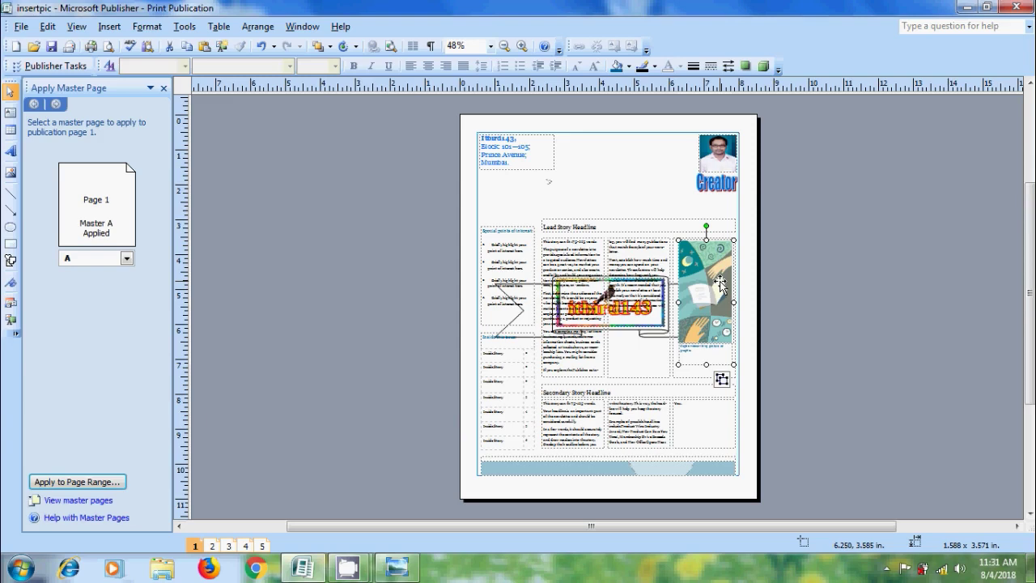
left_click(253, 27)
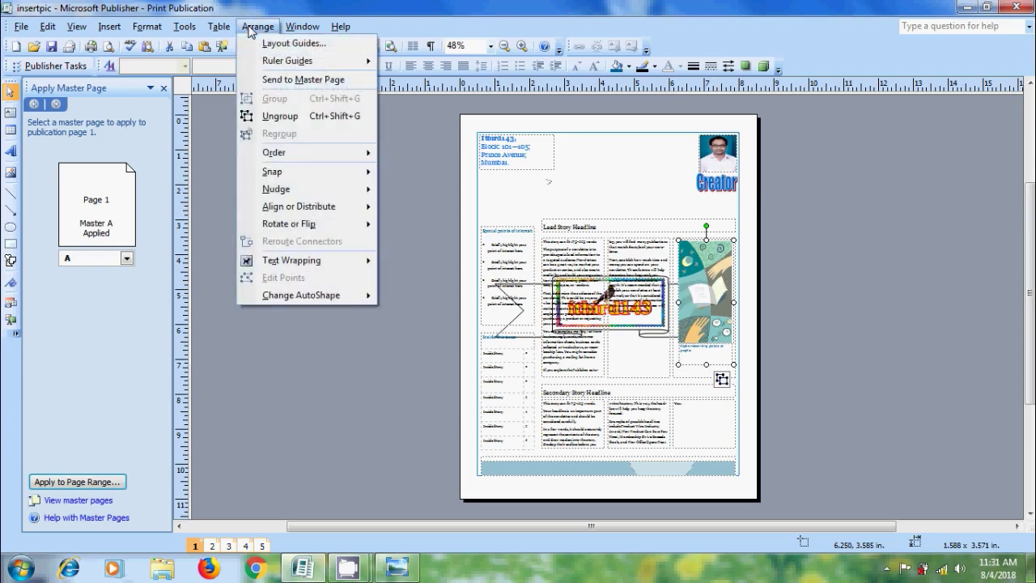
left_click(288, 80)
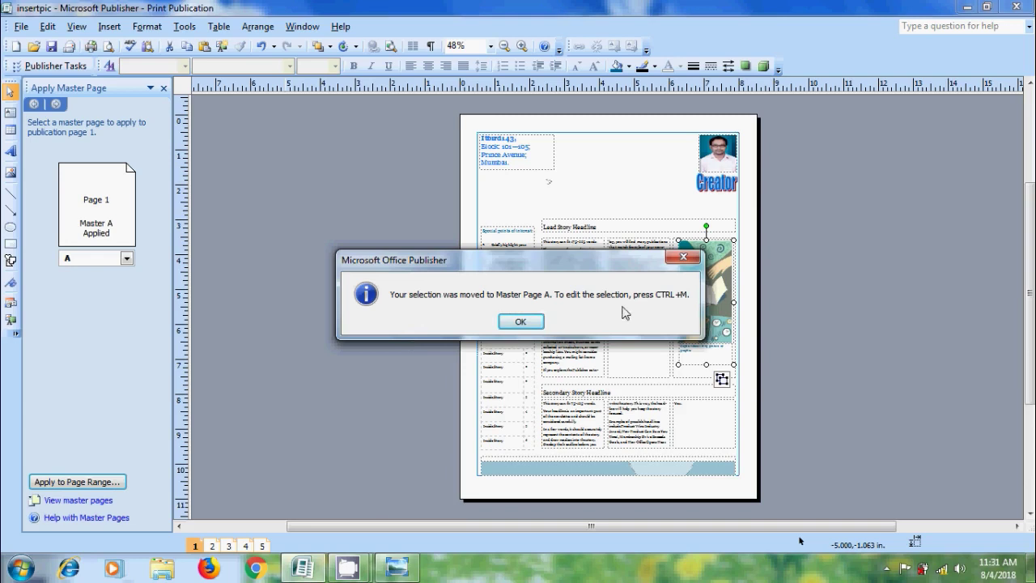
left_click(520, 322)
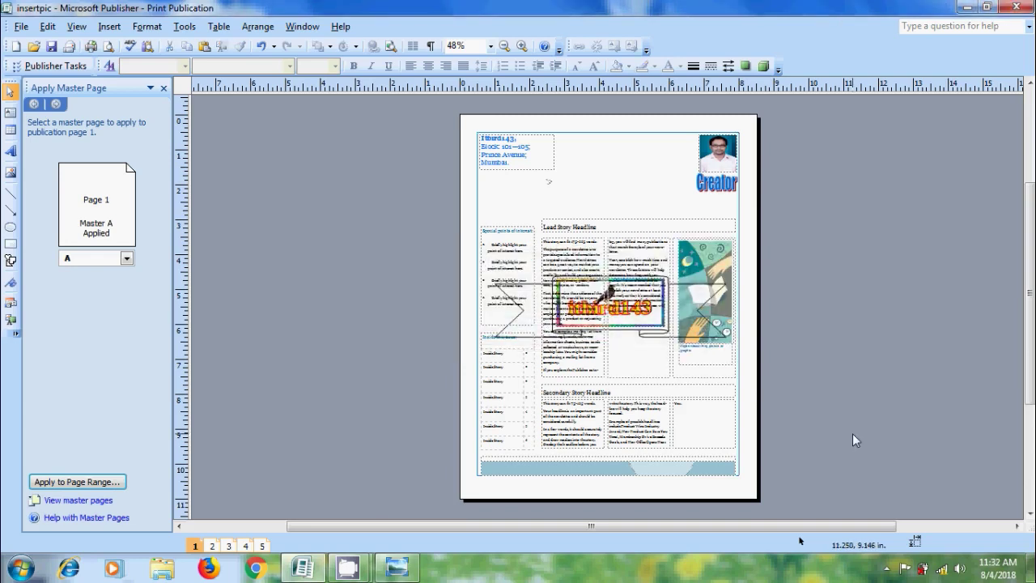
Step: Review pages 2 through 5 to confirm each shows the itbird143 banner from Master A
left_click(212, 546)
left_click(228, 547)
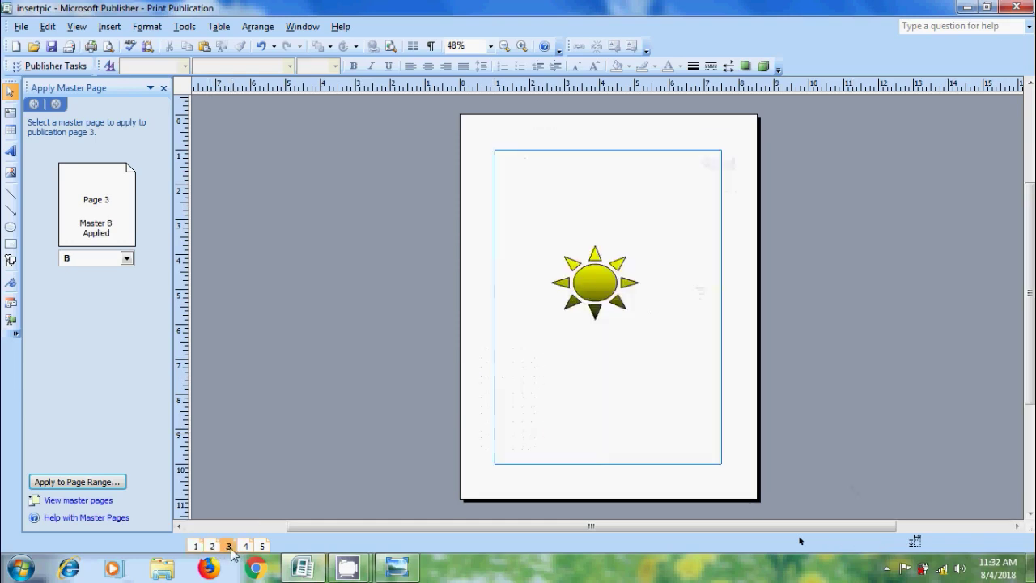
left_click(246, 547)
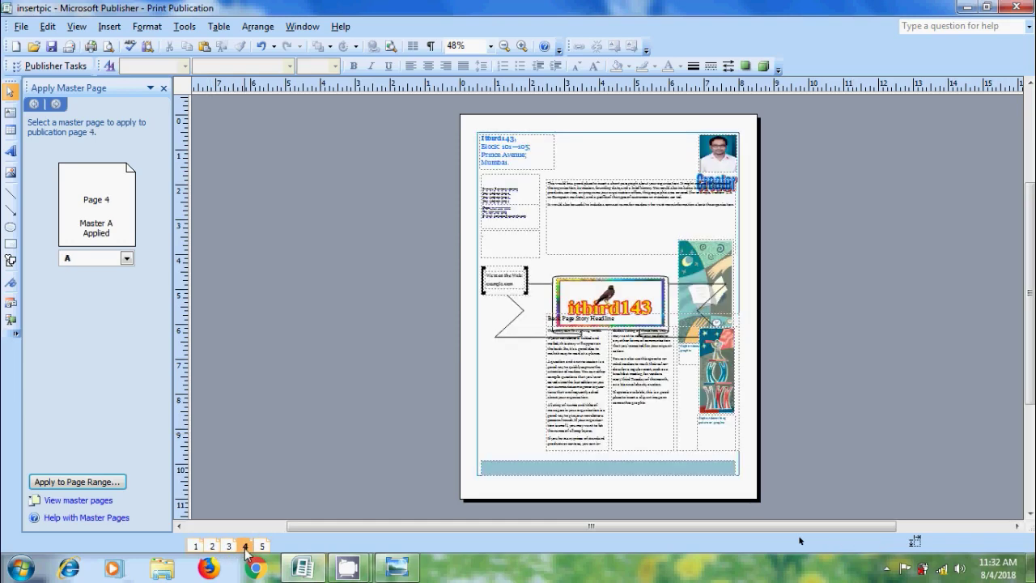
left_click(262, 546)
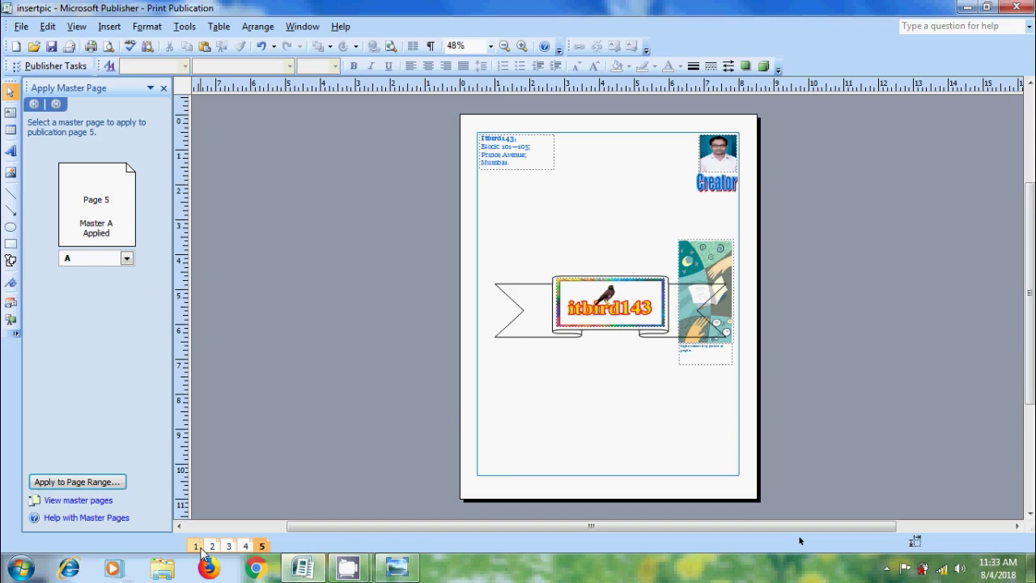
Step: In master page view, duplicate Master B as Master C, described 'Copy of B'
left_click(82, 28)
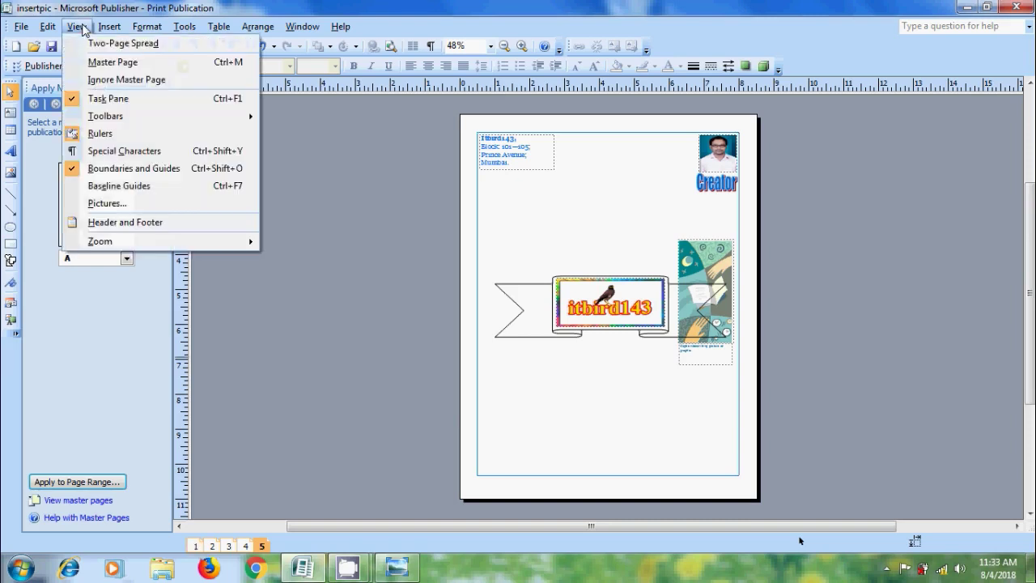
left_click(113, 63)
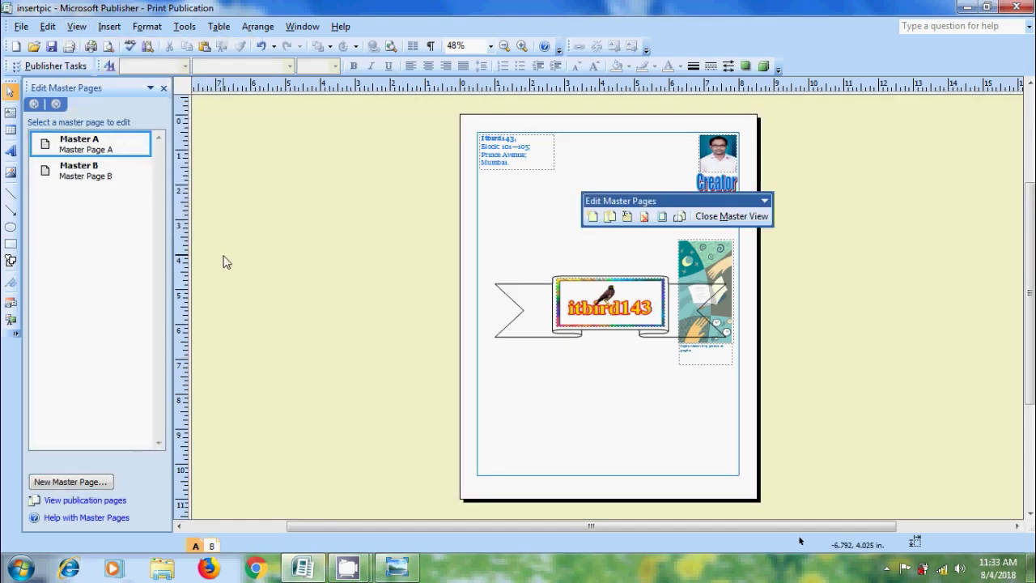
left_click(143, 170)
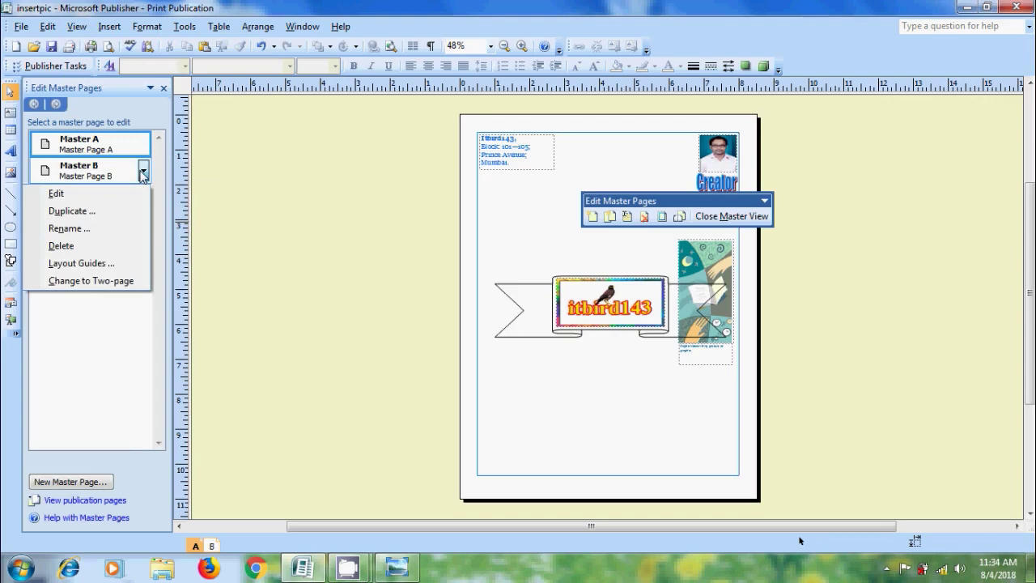
left_click(121, 210)
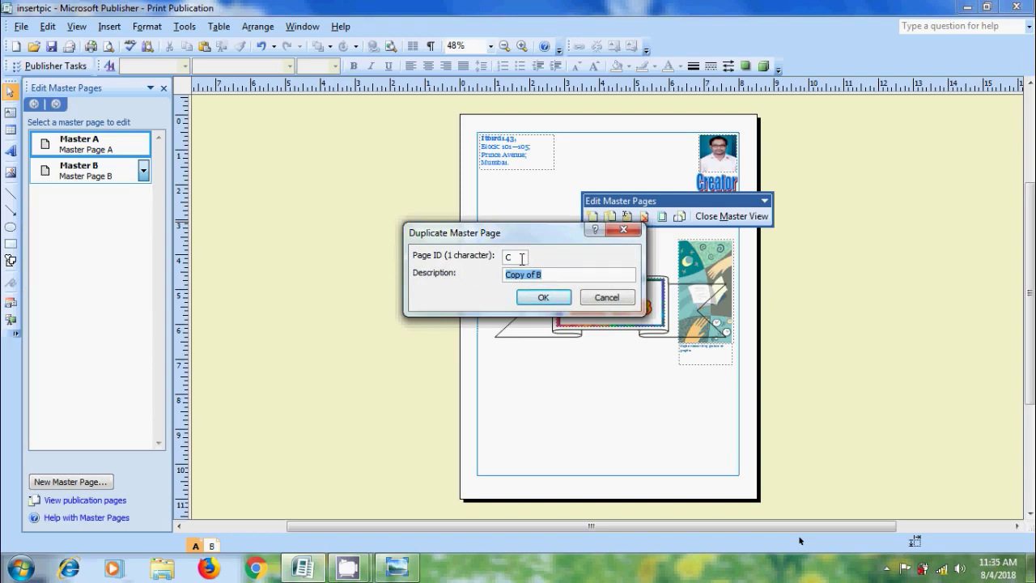
left_click(551, 299)
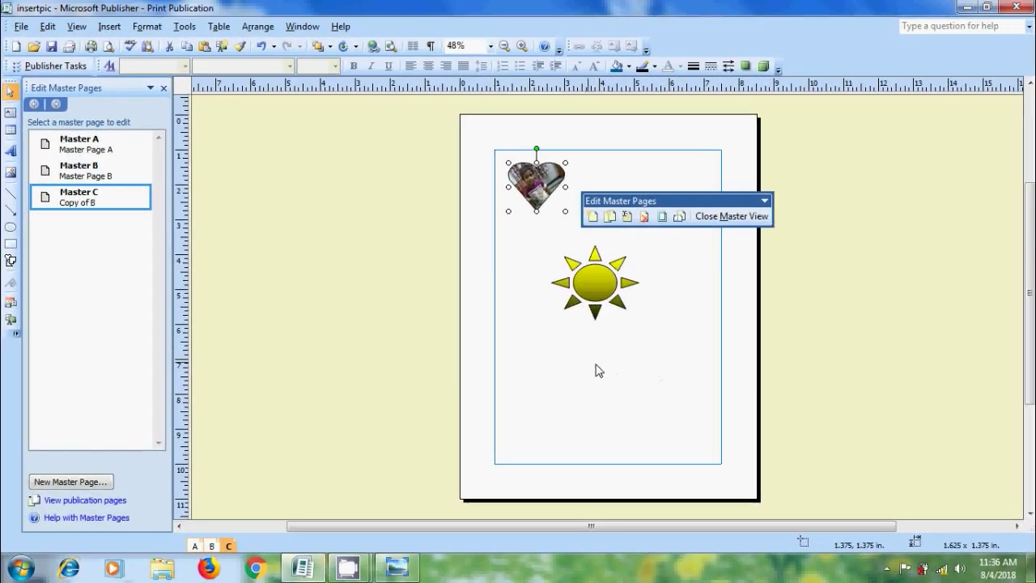
Step: Leave master view and apply Master C to page 4
left_click(741, 219)
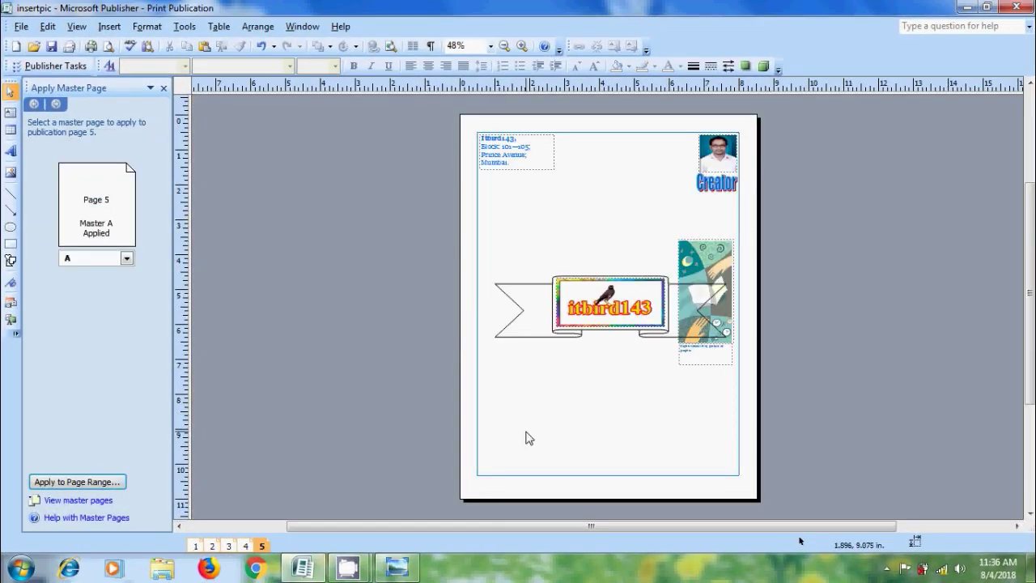
left_click(249, 547)
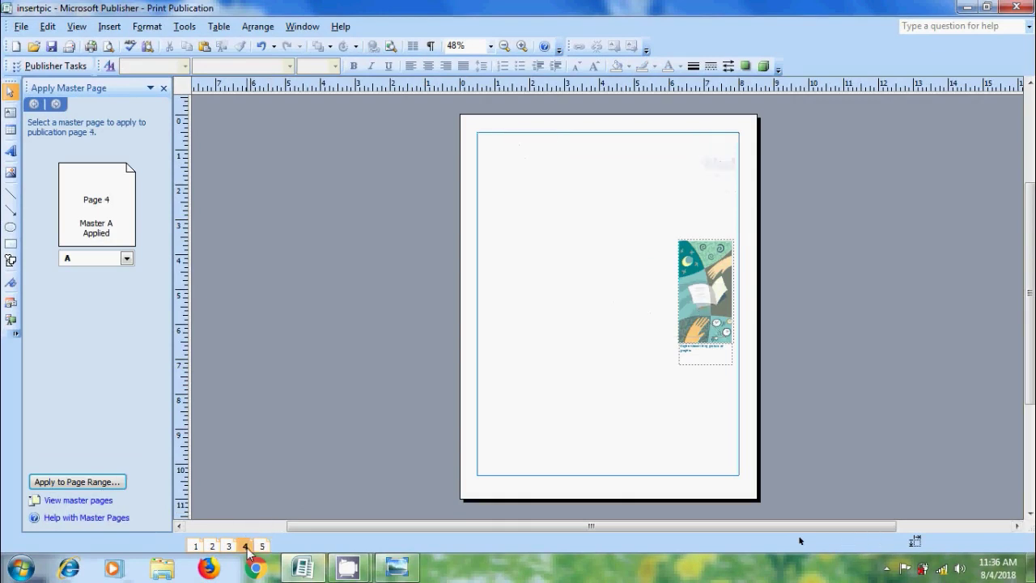
left_click(126, 259)
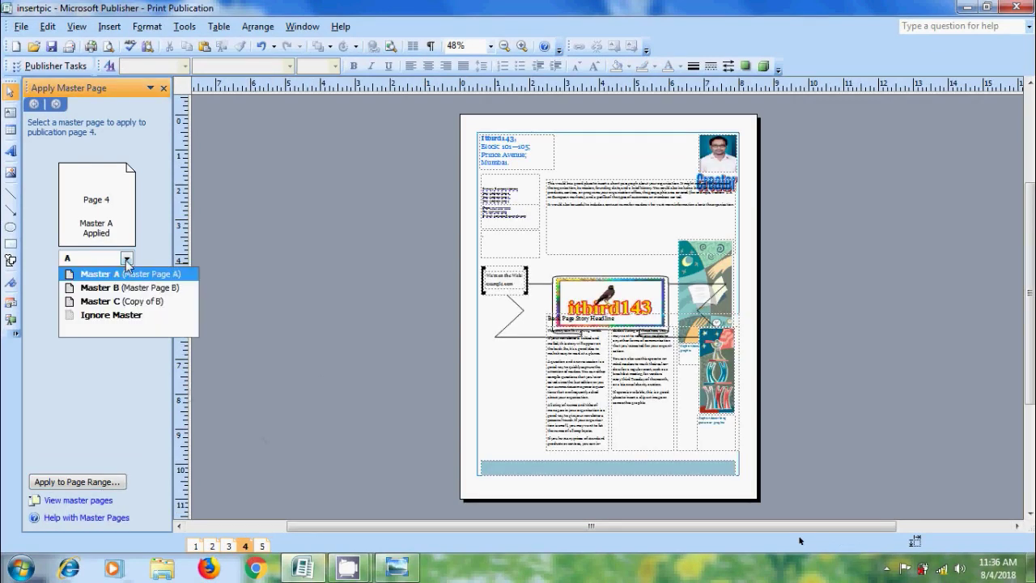
left_click(146, 303)
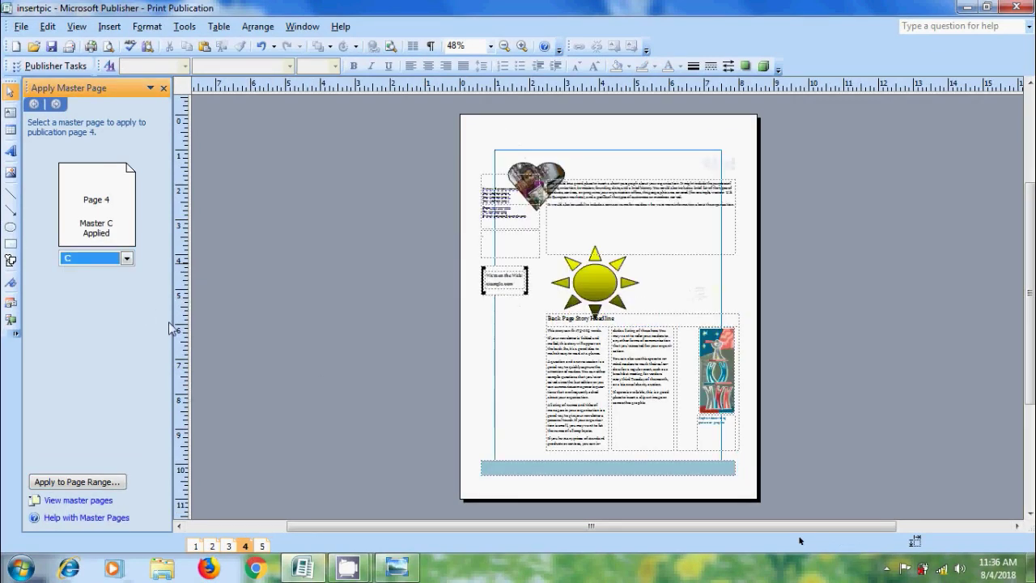
left_click(352, 437)
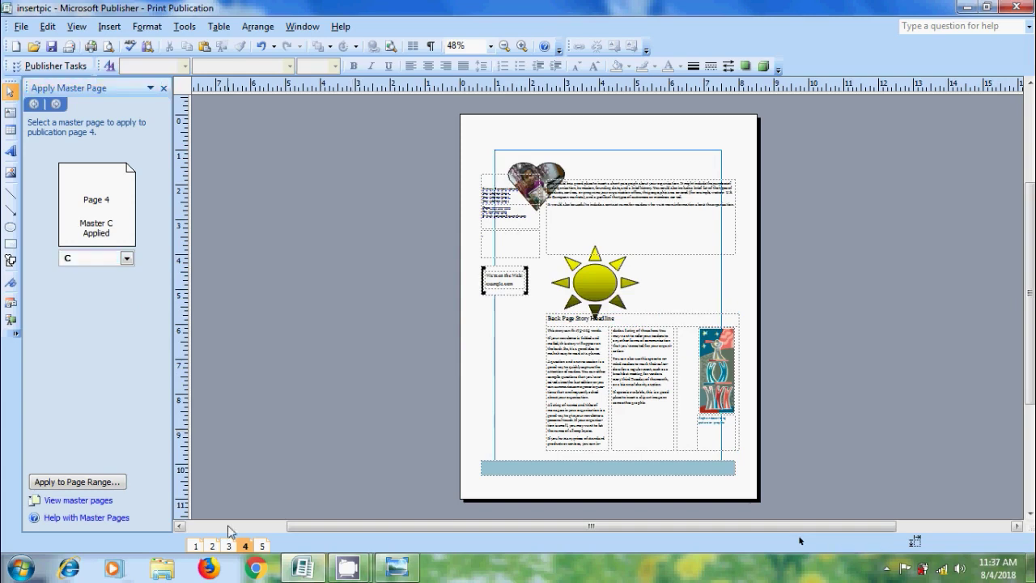
Step: Return to master pages and cancel renaming Master C, keeping its 'Copy of B' description
left_click(83, 503)
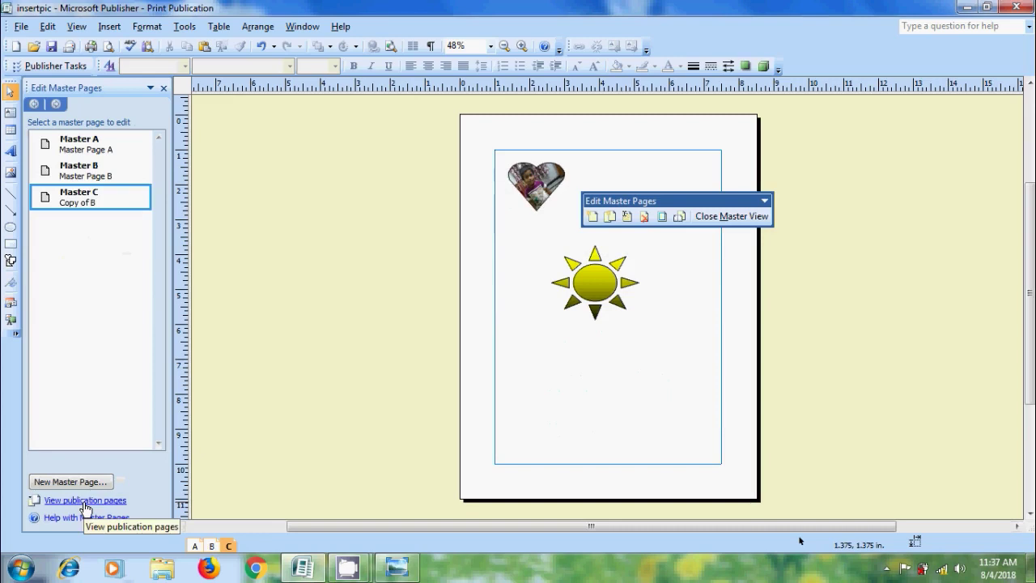
left_click(142, 202)
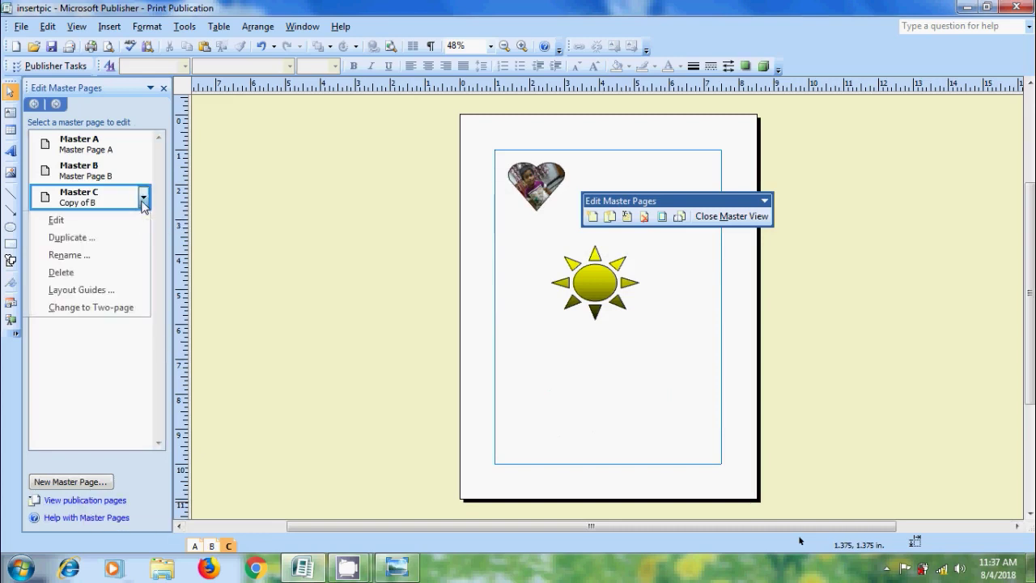
left_click(118, 263)
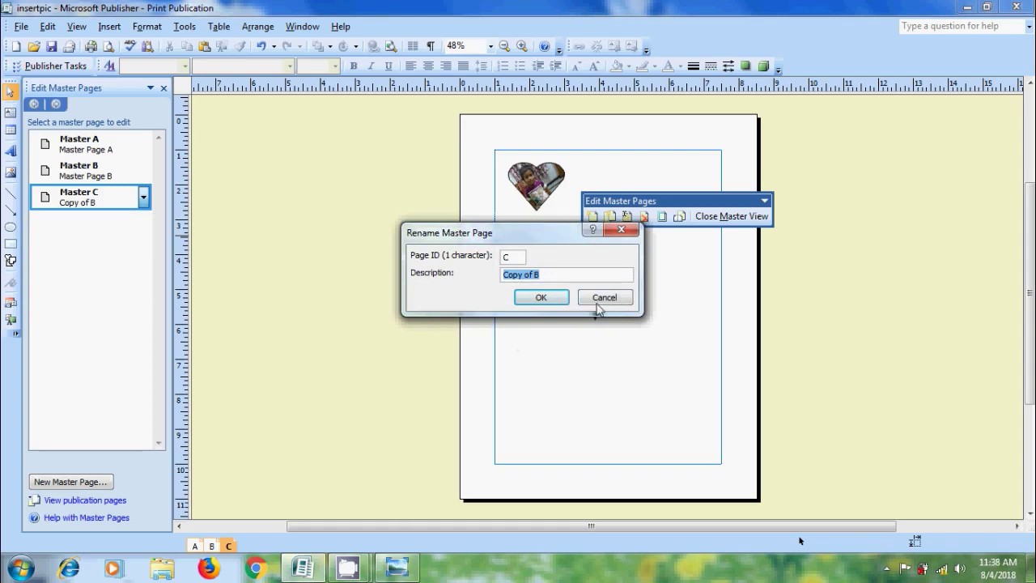
left_click(604, 297)
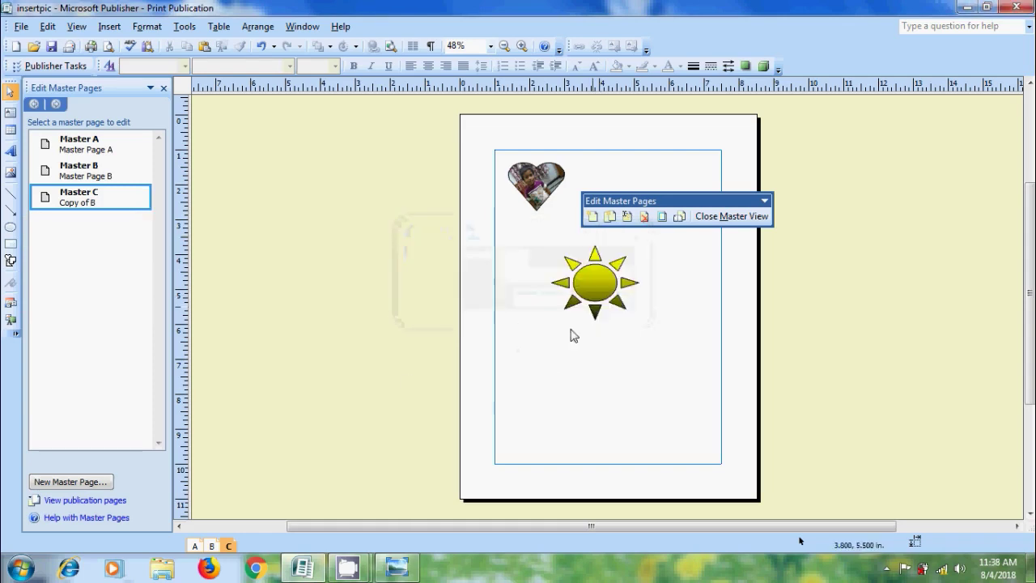
left_click(144, 198)
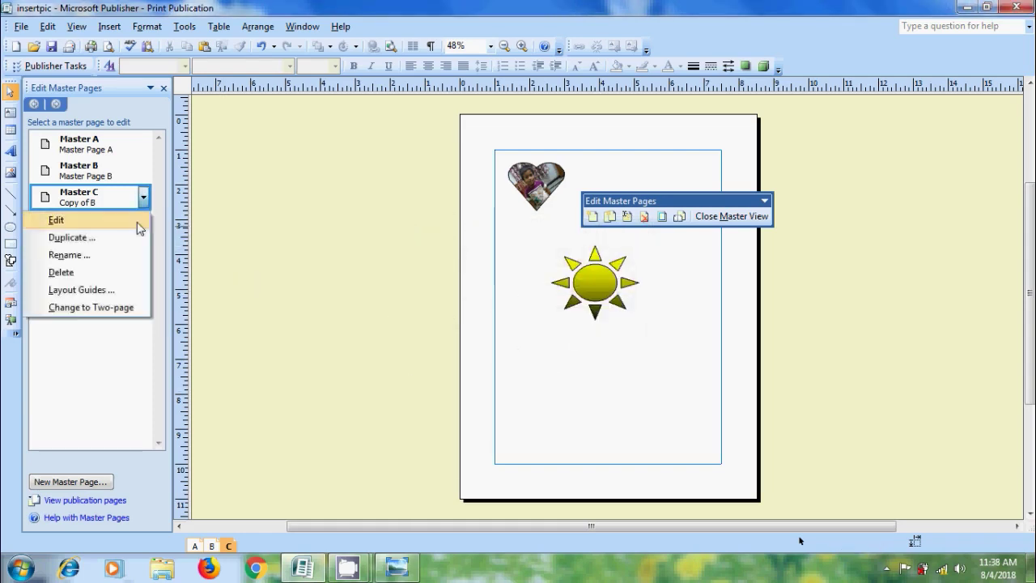
Step: View the tutorial title image in Photo Viewer, then minimize both Photo Viewer and Publisher
left_click(396, 568)
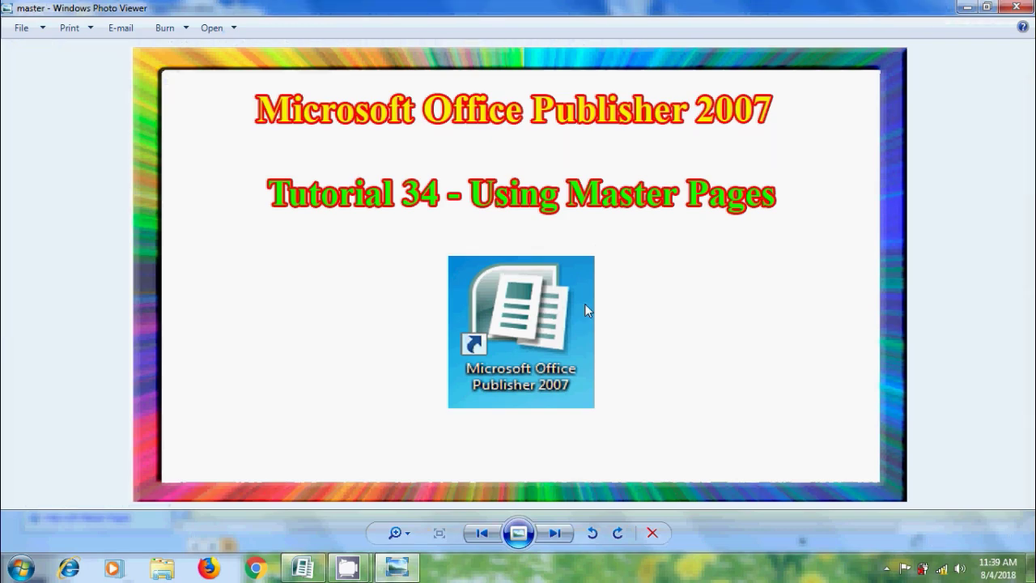
left_click(968, 8)
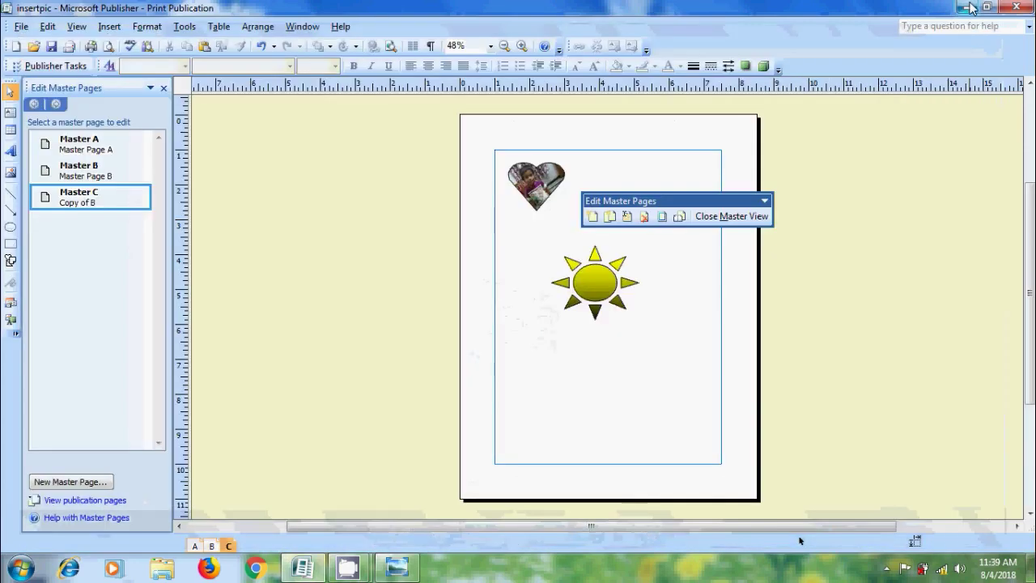
left_click(971, 8)
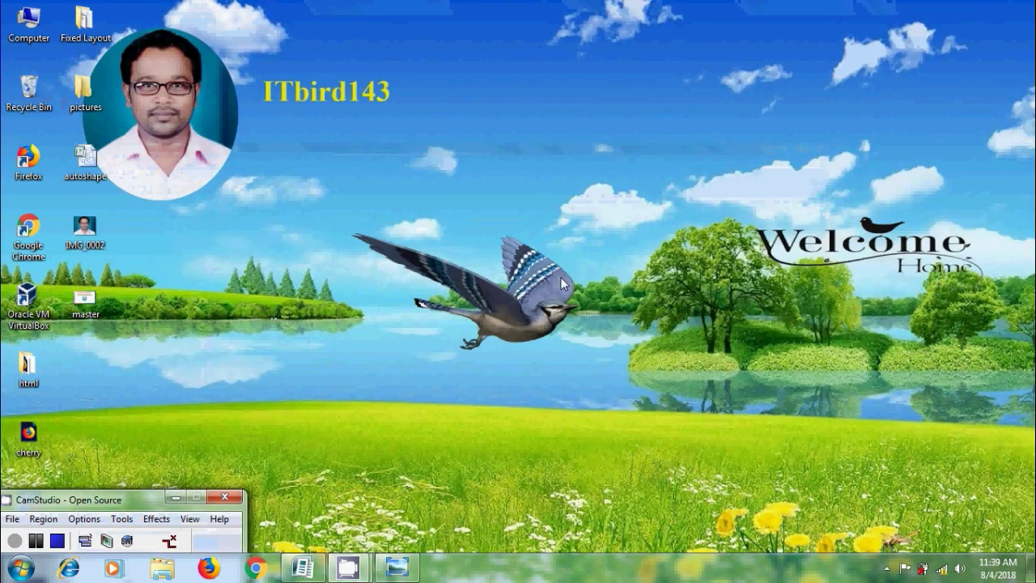